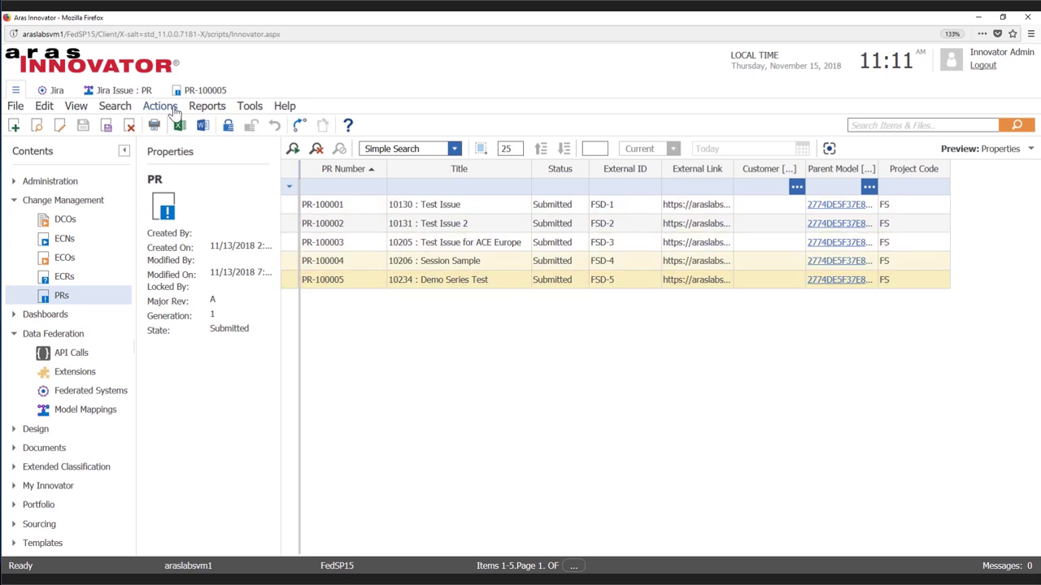
- Bring up problem report PR-100005, linked to Jira issue FSD-5
{"action": "left_click", "coordinate": [192, 94]}
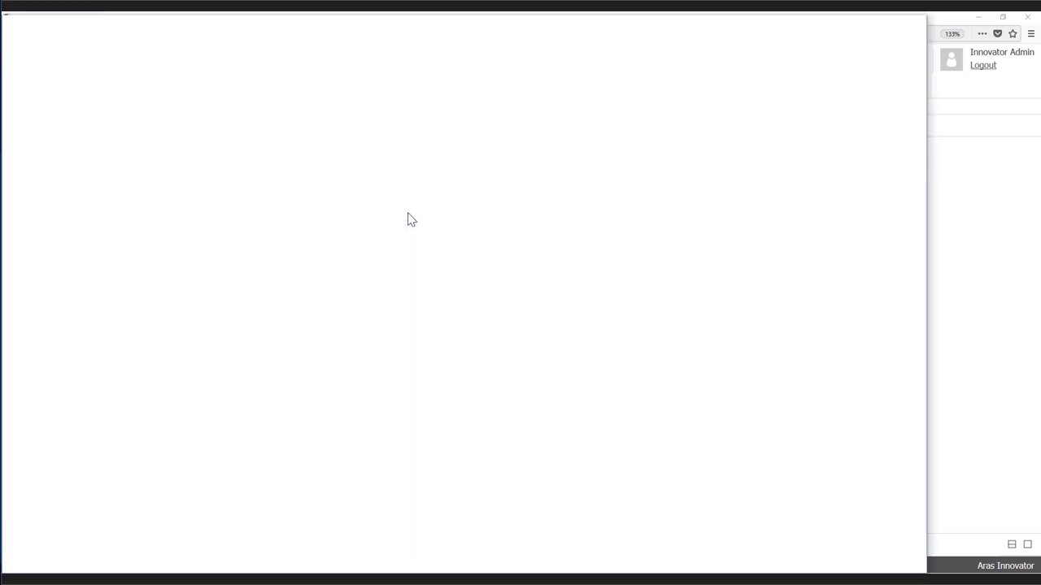
- Give the new Jira issue the summary 'Demo Series' and description 'Hello world!'
{"action": "left_click", "coordinate": [268, 68]}
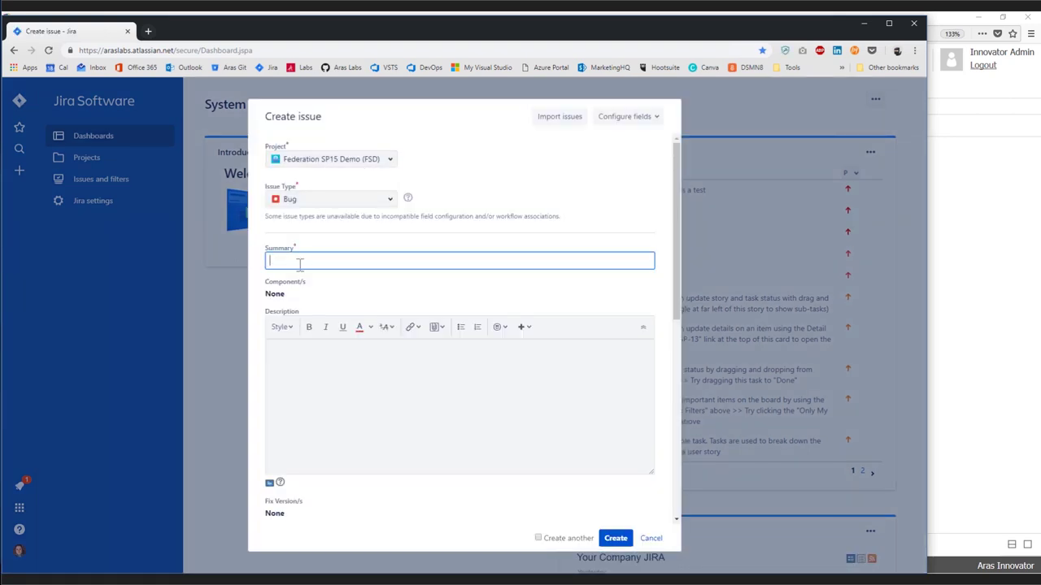
{"action": "type", "text": "Demo Series"}
{"action": "scroll", "coordinate": [391, 307], "scroll_direction": "down", "scroll_amount": 1}
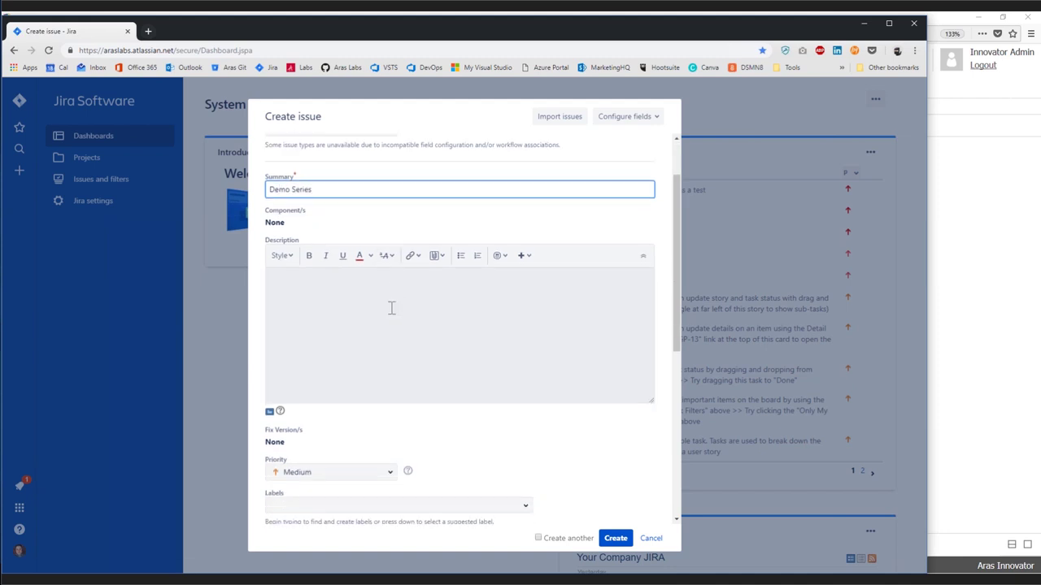
{"action": "scroll", "coordinate": [391, 307], "scroll_direction": "down", "scroll_amount": 1}
{"action": "left_click", "coordinate": [345, 285]}
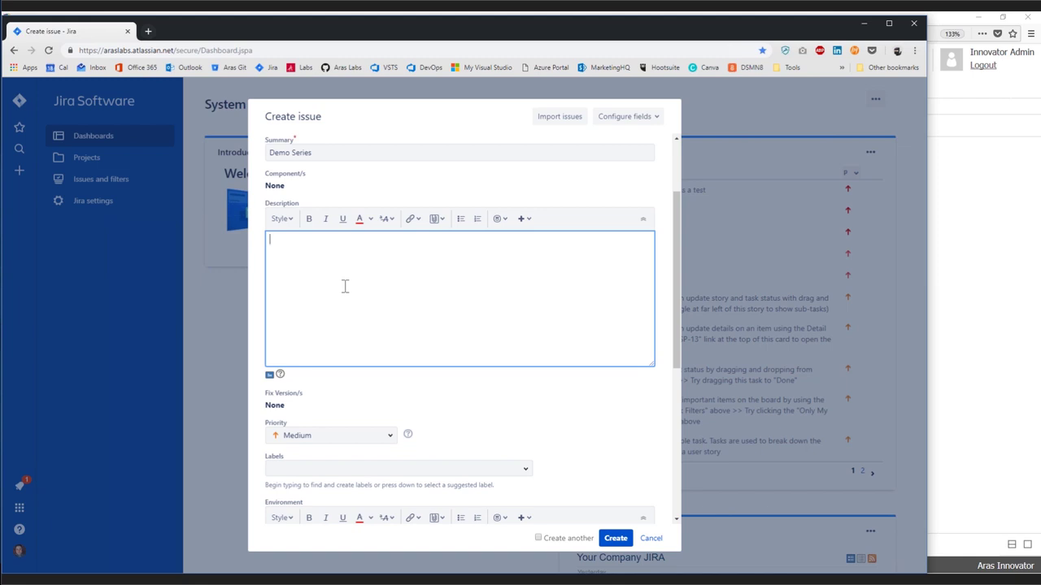
{"action": "type", "text": "Hello world!"}
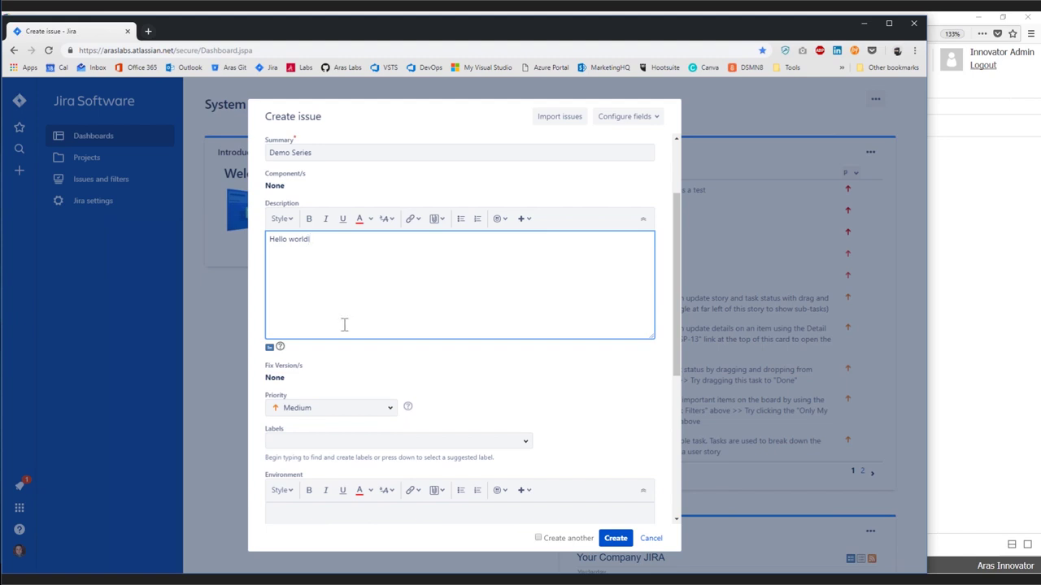
- Set the issue priority to Low
{"action": "scroll", "coordinate": [344, 324], "scroll_direction": "down", "scroll_amount": 3}
{"action": "left_click", "coordinate": [363, 301]}
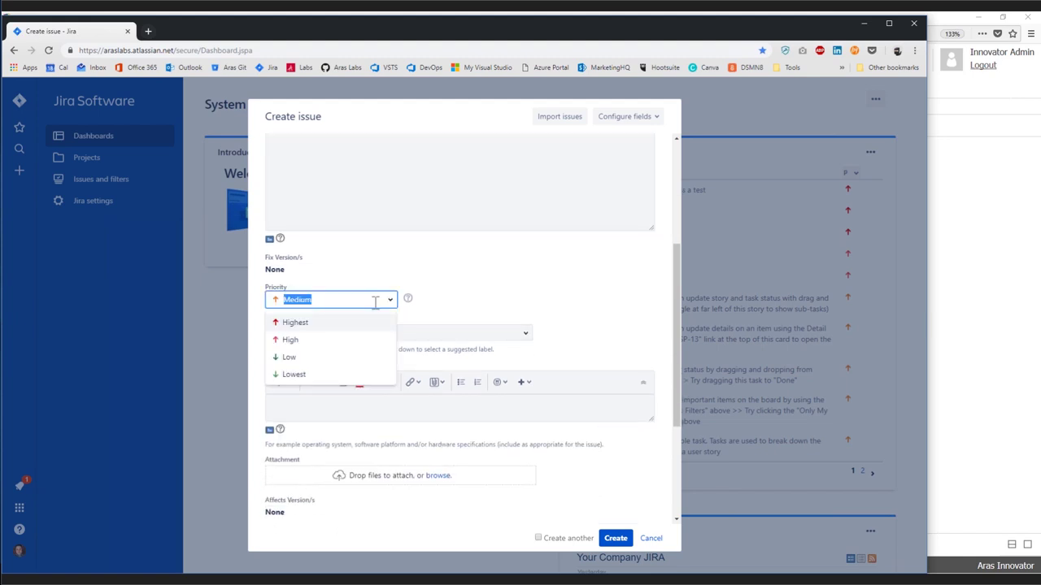
{"action": "left_click", "coordinate": [303, 358]}
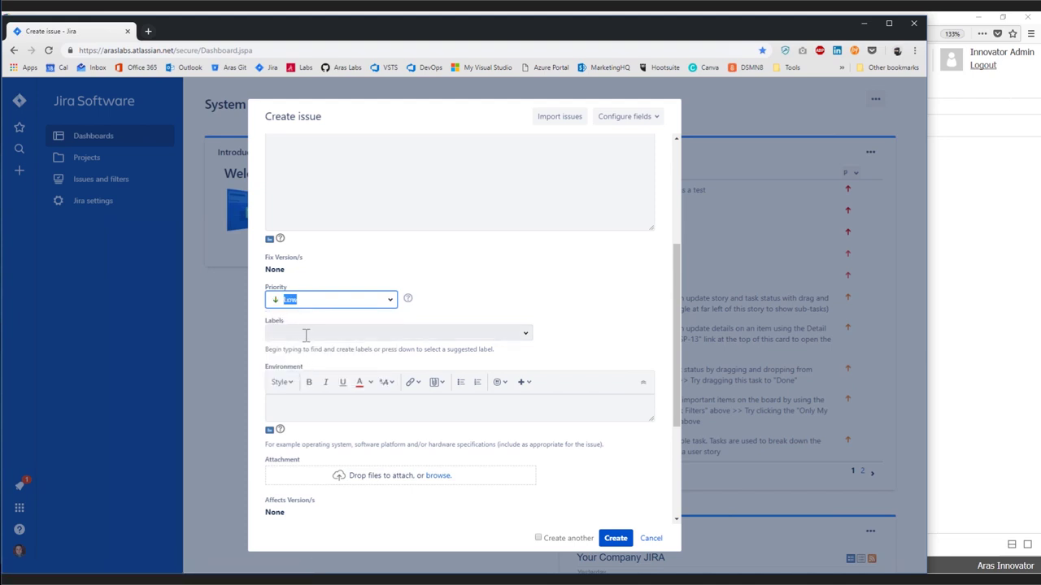
{"action": "left_click", "coordinate": [431, 305]}
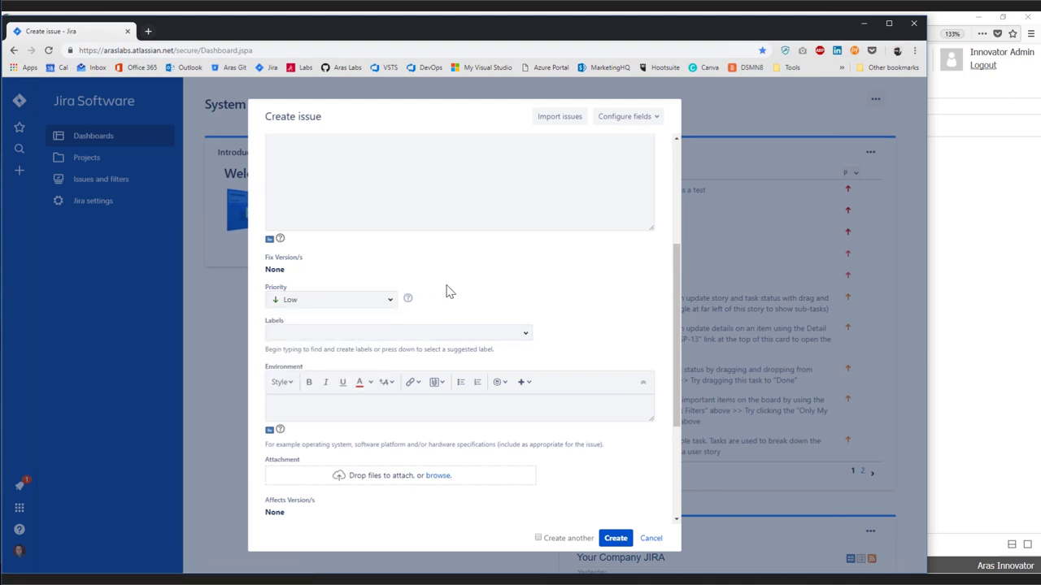
{"action": "left_click_drag", "start_coordinate": [677, 302], "coordinate": [677, 346]}
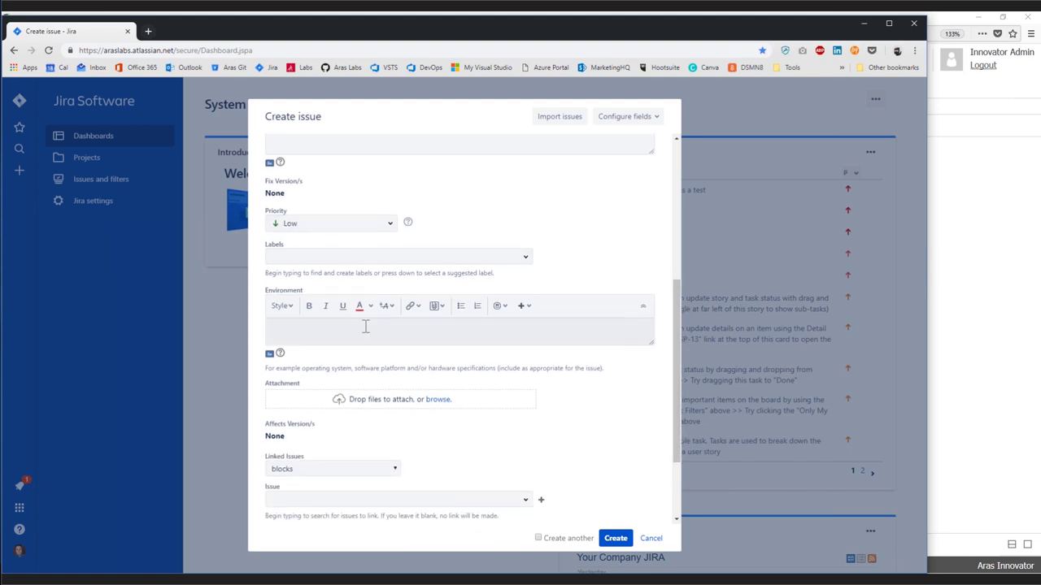
{"action": "scroll", "coordinate": [349, 447], "scroll_direction": "down", "scroll_amount": 1}
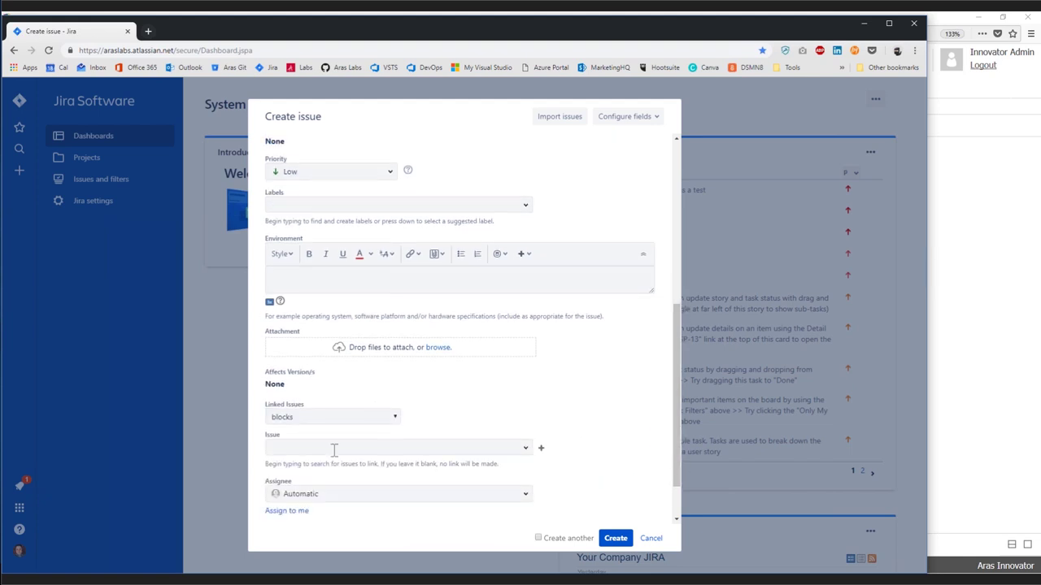
- Assign the issue to a team member, create it, and minimize Jira
{"action": "left_click", "coordinate": [329, 491]}
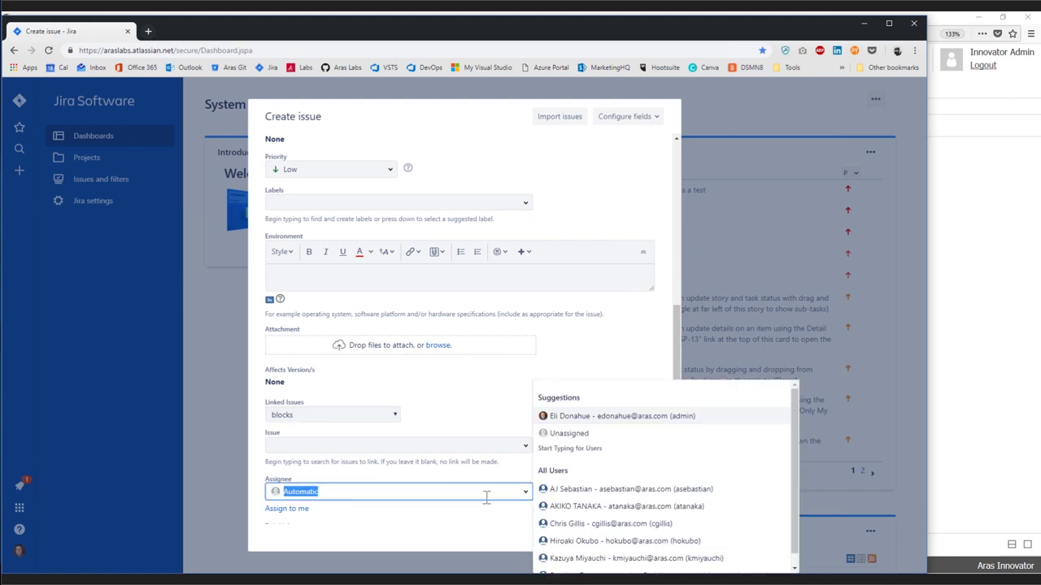
{"action": "left_click", "coordinate": [584, 417]}
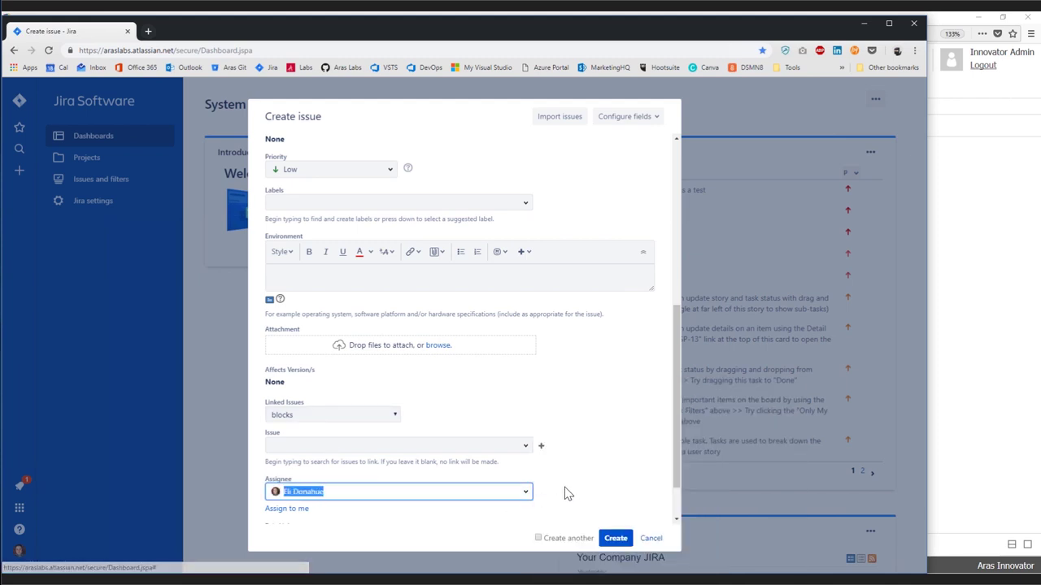
{"action": "left_click", "coordinate": [594, 481]}
{"action": "scroll", "coordinate": [634, 464], "scroll_direction": "down", "scroll_amount": 1}
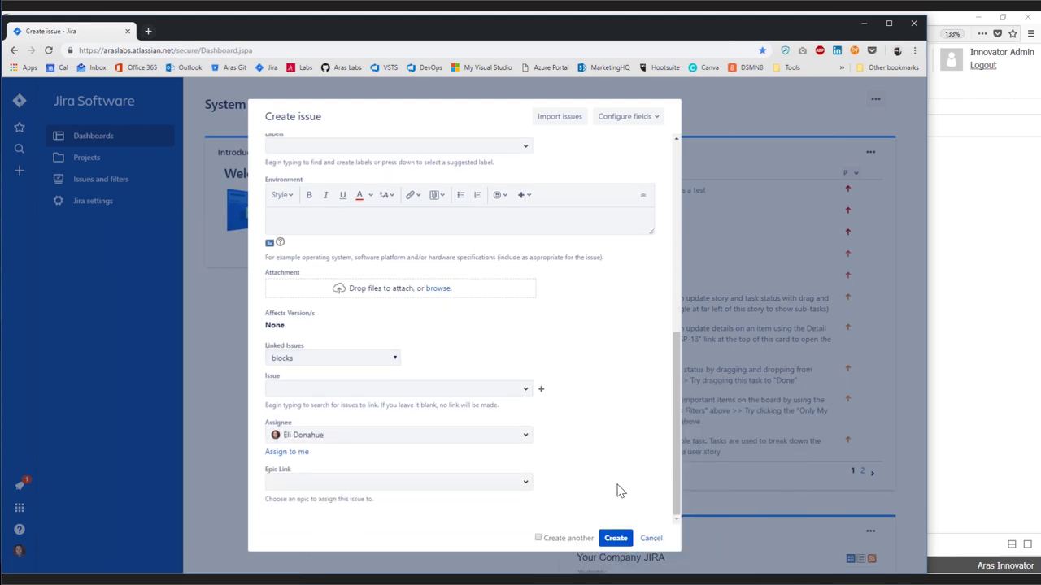
{"action": "left_click", "coordinate": [613, 541]}
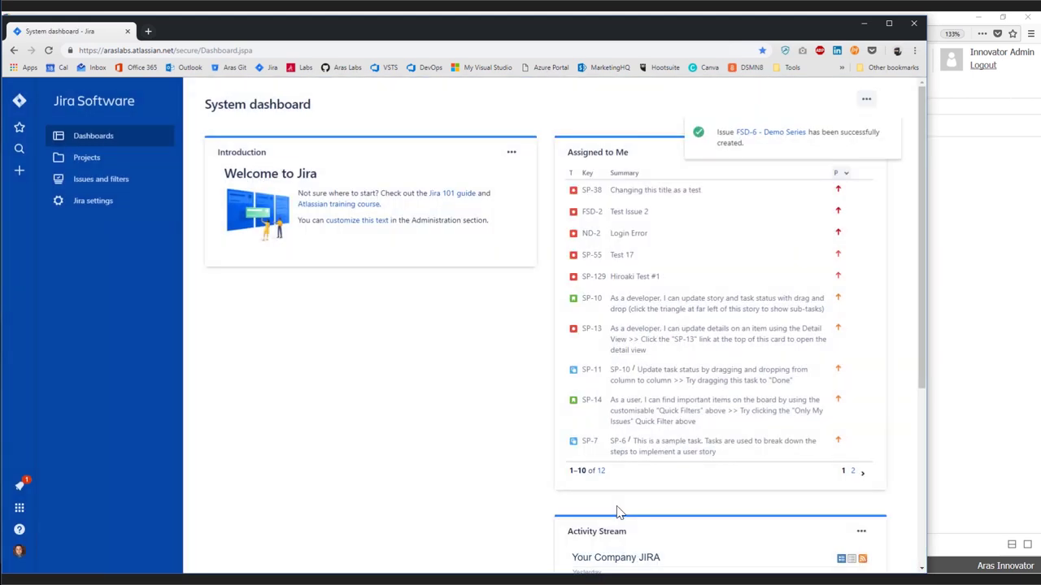
{"action": "left_click", "coordinate": [865, 26]}
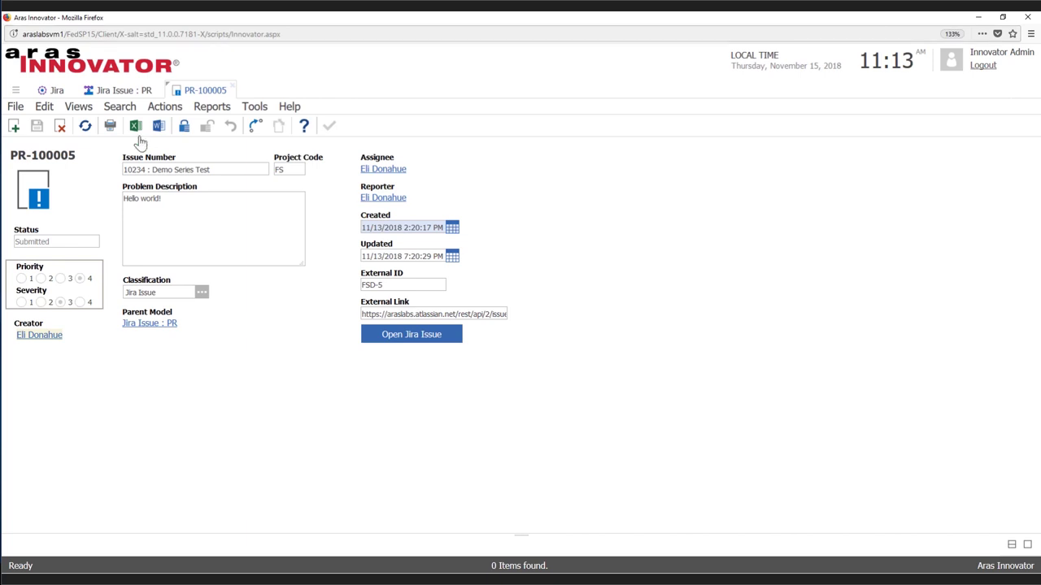
- Rerun the PRs search and open the newly synced PR-100006 'Demo Series'
{"action": "left_click", "coordinate": [16, 90]}
{"action": "left_click", "coordinate": [85, 300]}
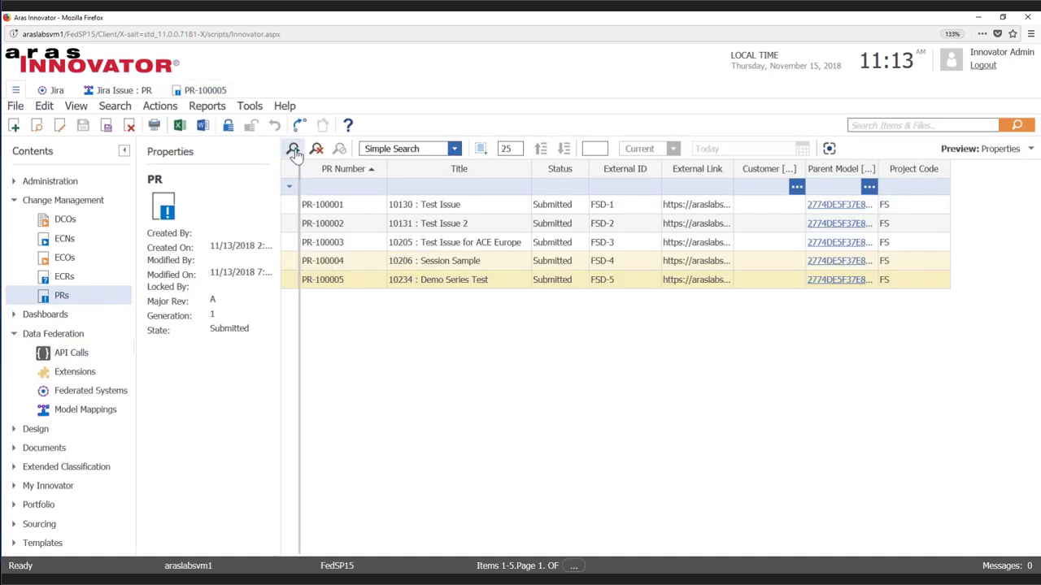
{"action": "left_click", "coordinate": [293, 150]}
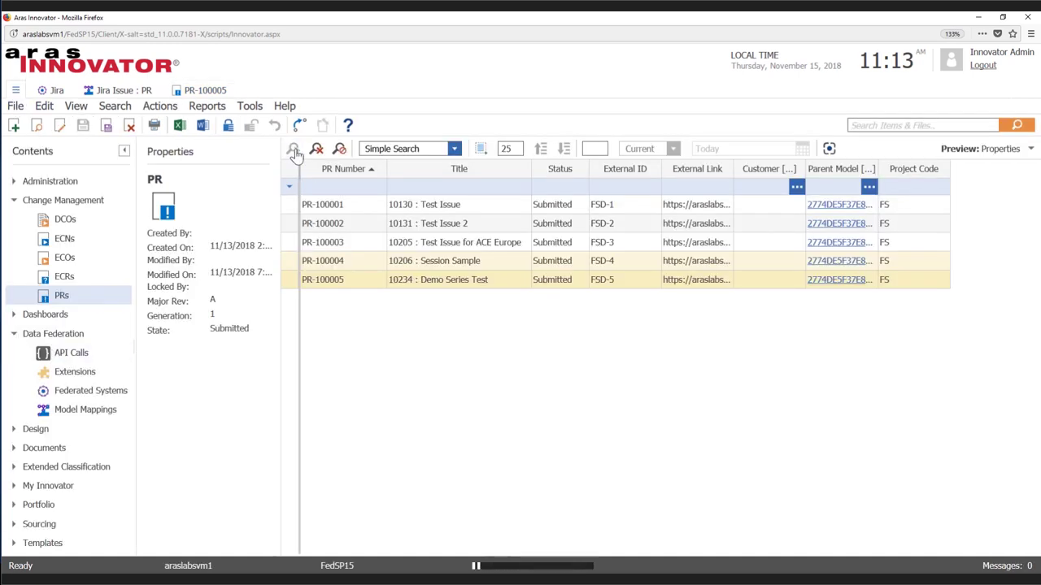
{"action": "left_click", "coordinate": [345, 207]}
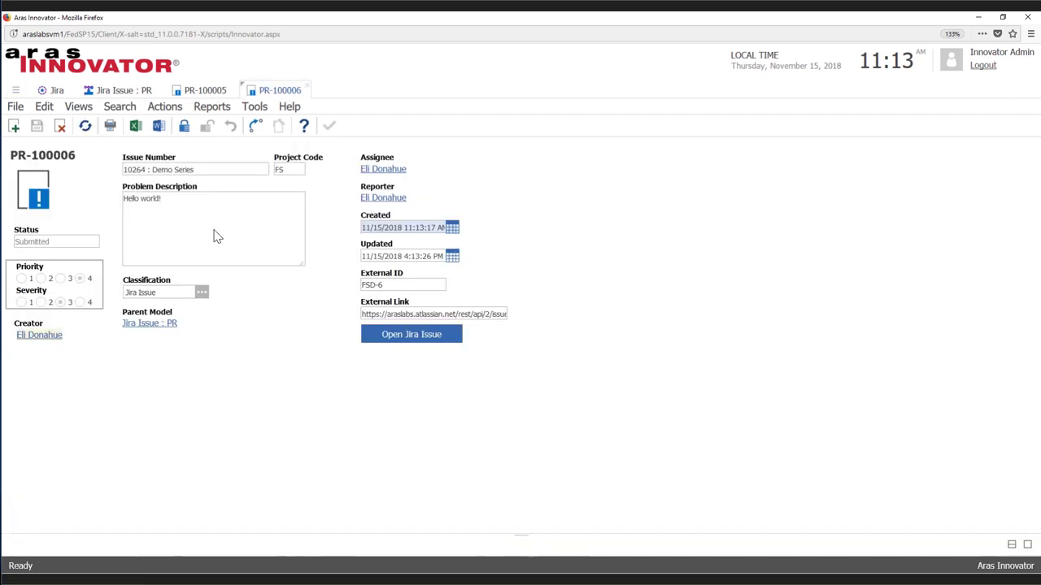
- Check the 10264 issue number on PR-100006, view FSD-6 in Jira, then return to Innovator
{"action": "double_click", "coordinate": [126, 170]}
{"action": "left_click", "coordinate": [162, 170]}
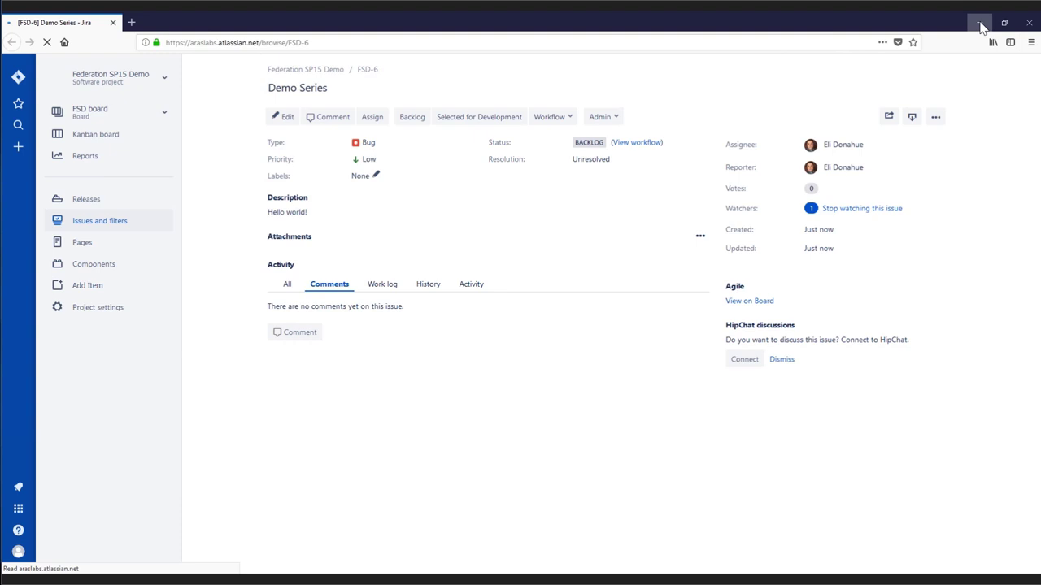
{"action": "left_click", "coordinate": [980, 23]}
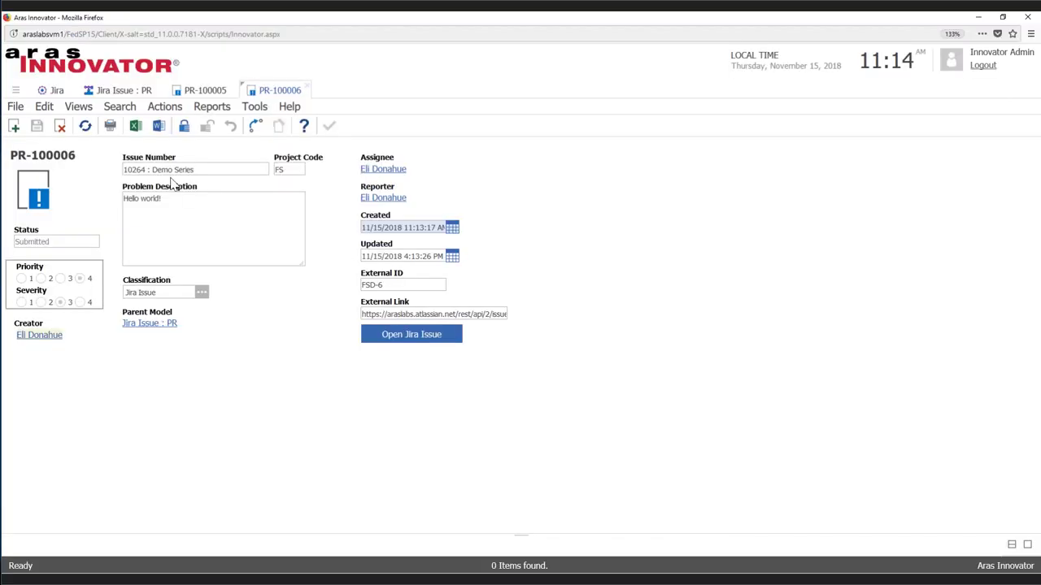
- Switch to the Jira federated system record with its Jira_Issue to PR mapping
{"action": "left_click", "coordinate": [51, 91]}
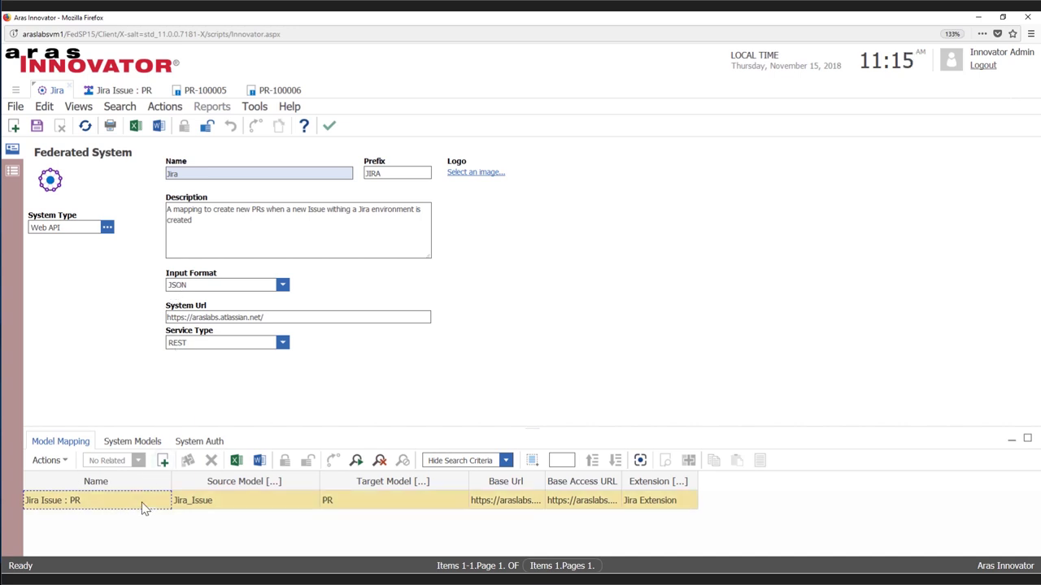
- Inspect the Jira Issue : PR property mappings, including owned_by_id, comparing against PR-100006
{"action": "left_click", "coordinate": [125, 91]}
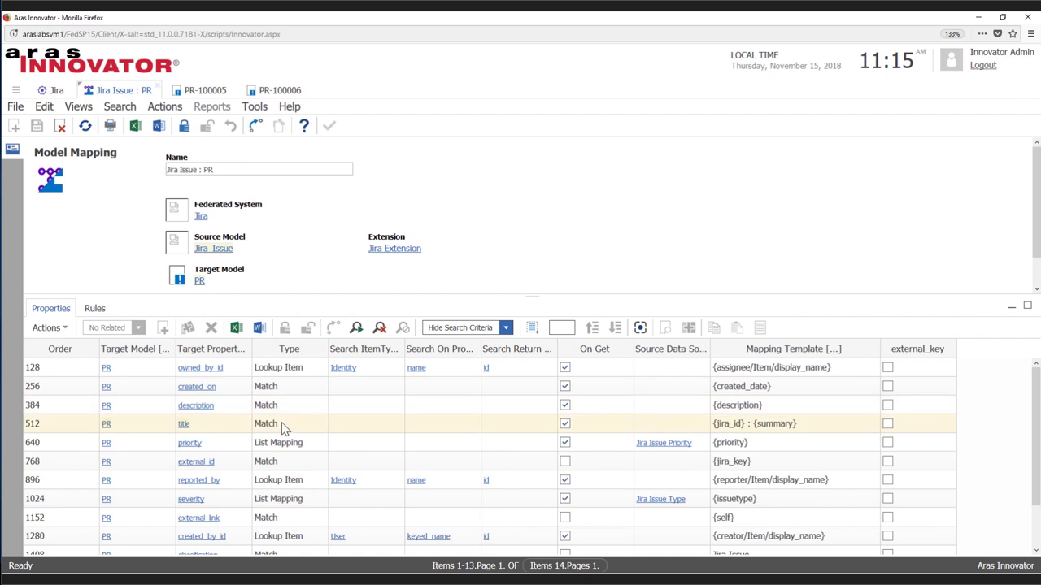
{"action": "left_click", "coordinate": [291, 370]}
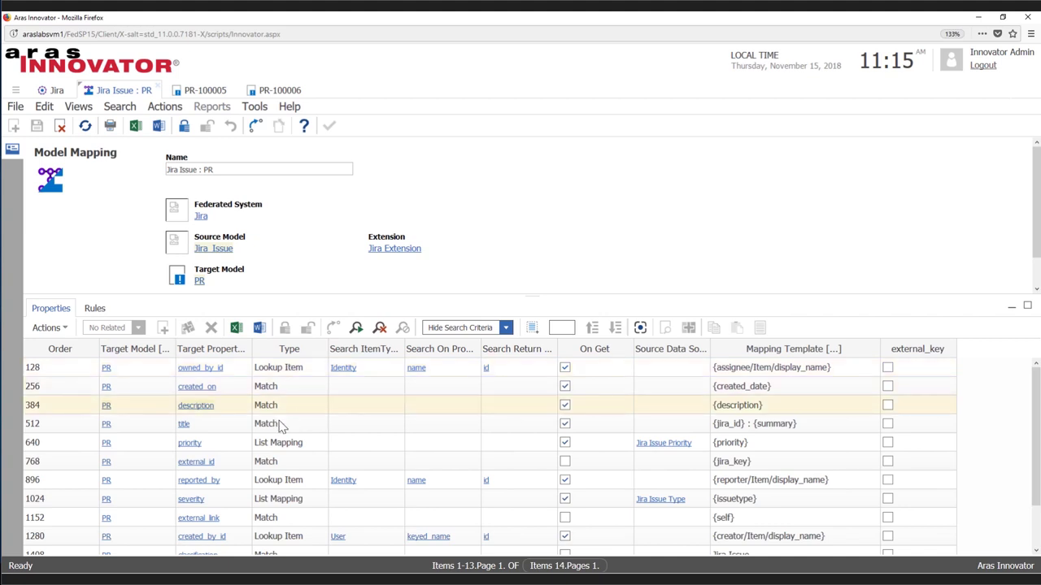
{"action": "left_click", "coordinate": [290, 94]}
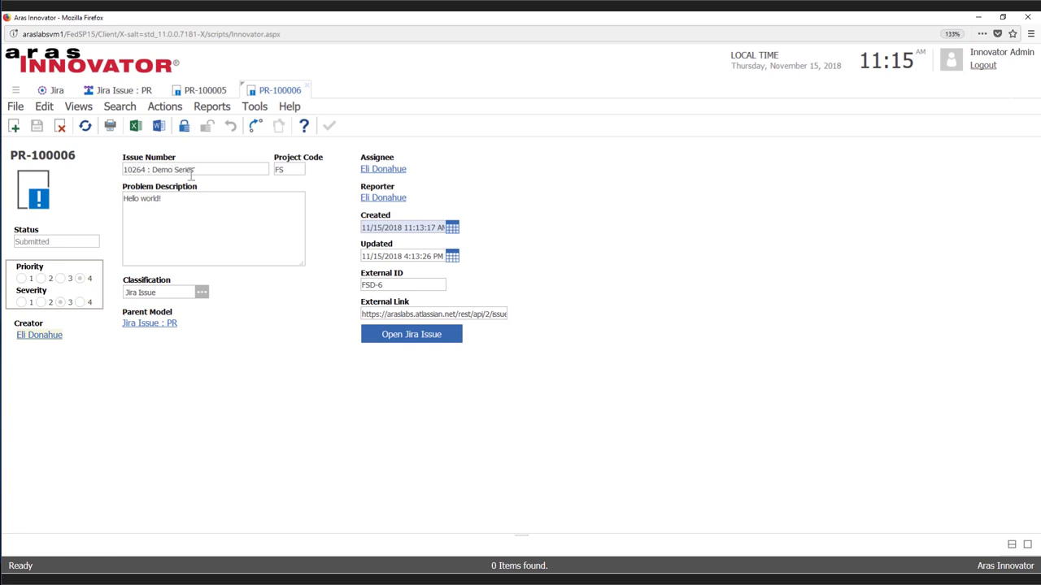
{"action": "left_click", "coordinate": [124, 96]}
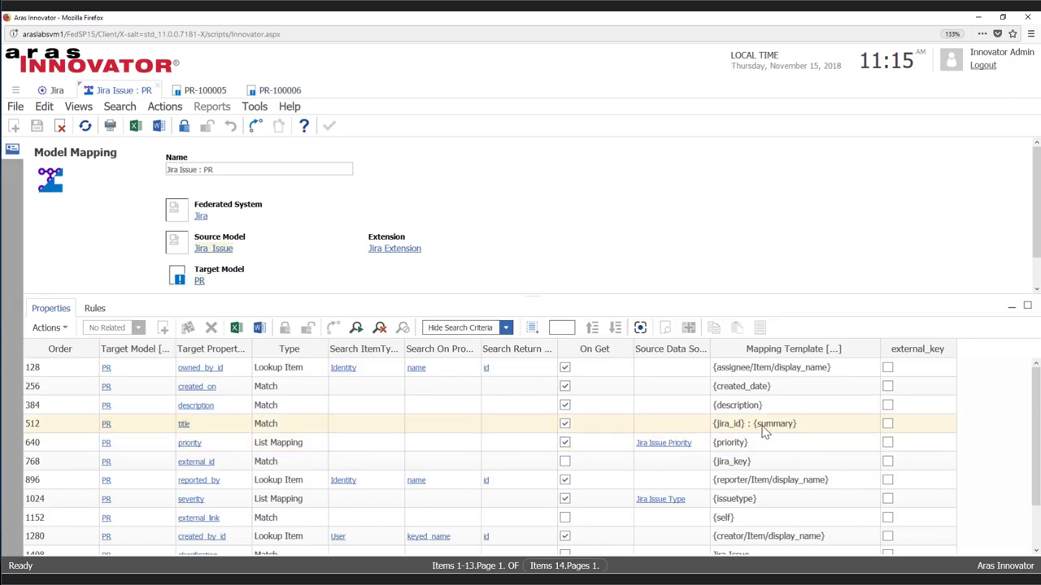
{"action": "right_click", "coordinate": [766, 427]}
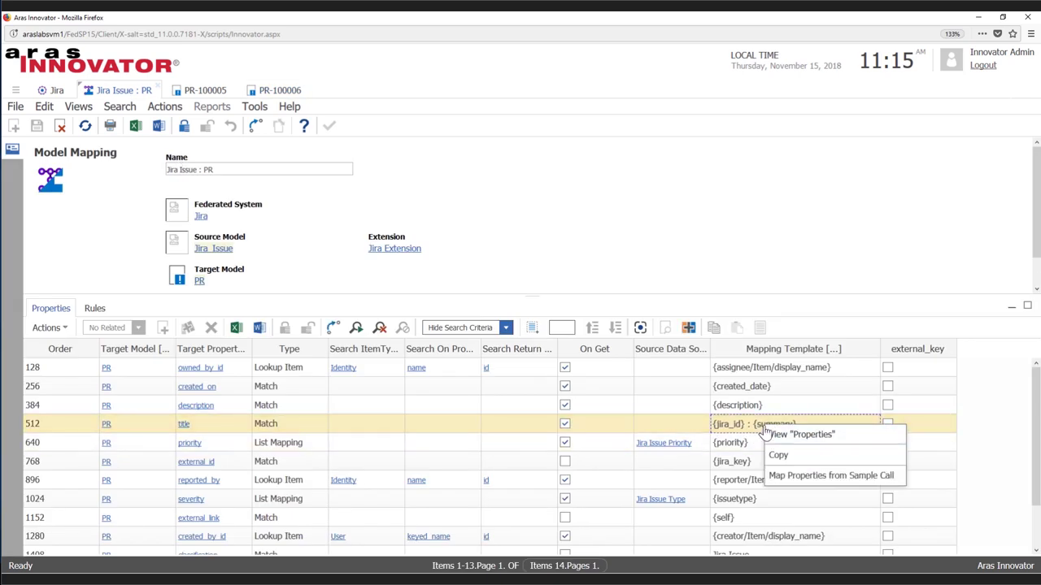
{"action": "left_click", "coordinate": [792, 478]}
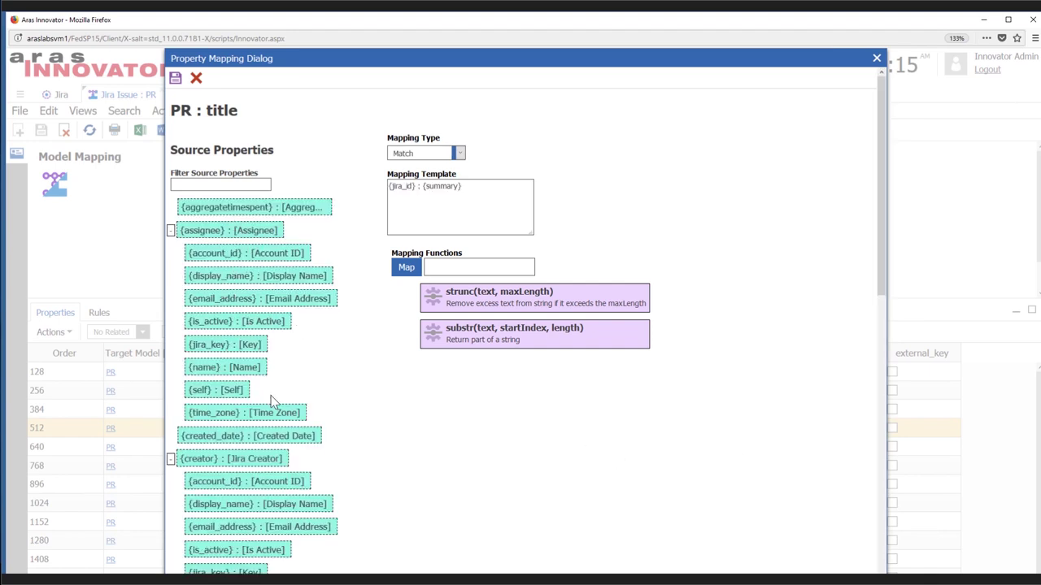
{"action": "scroll", "coordinate": [273, 401], "scroll_direction": "down", "scroll_amount": 6}
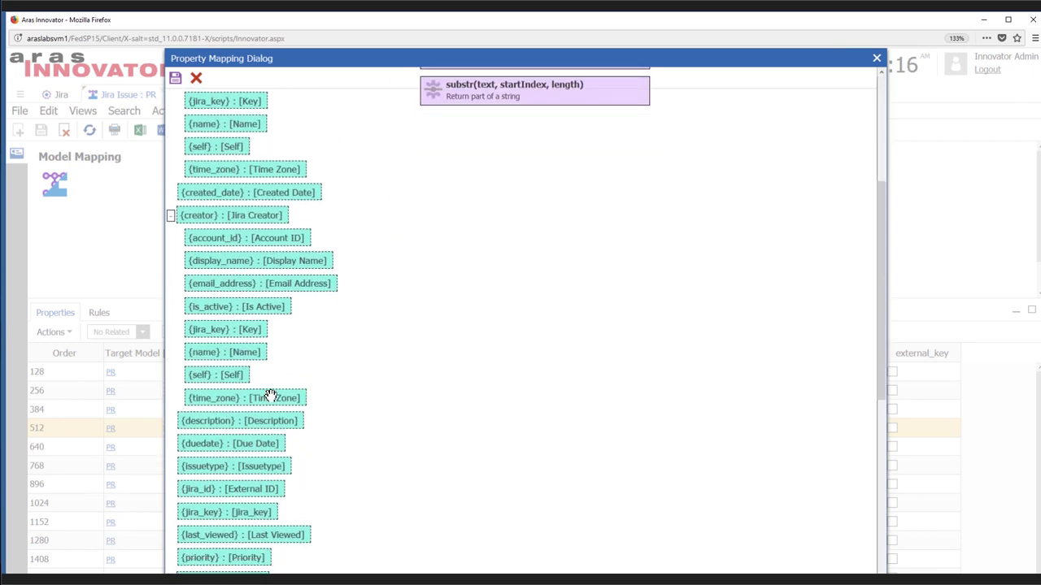
{"action": "scroll", "coordinate": [271, 396], "scroll_direction": "up", "scroll_amount": 6}
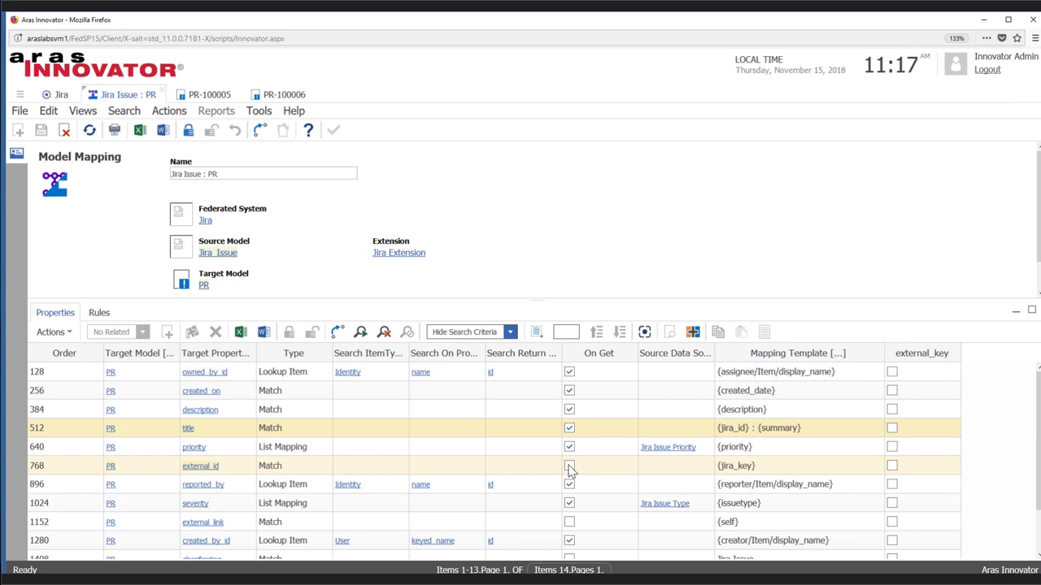
- Review the On Get column of the property mappings and claim the mapping for editing
{"action": "scroll", "coordinate": [569, 469], "scroll_direction": "down", "scroll_amount": 1}
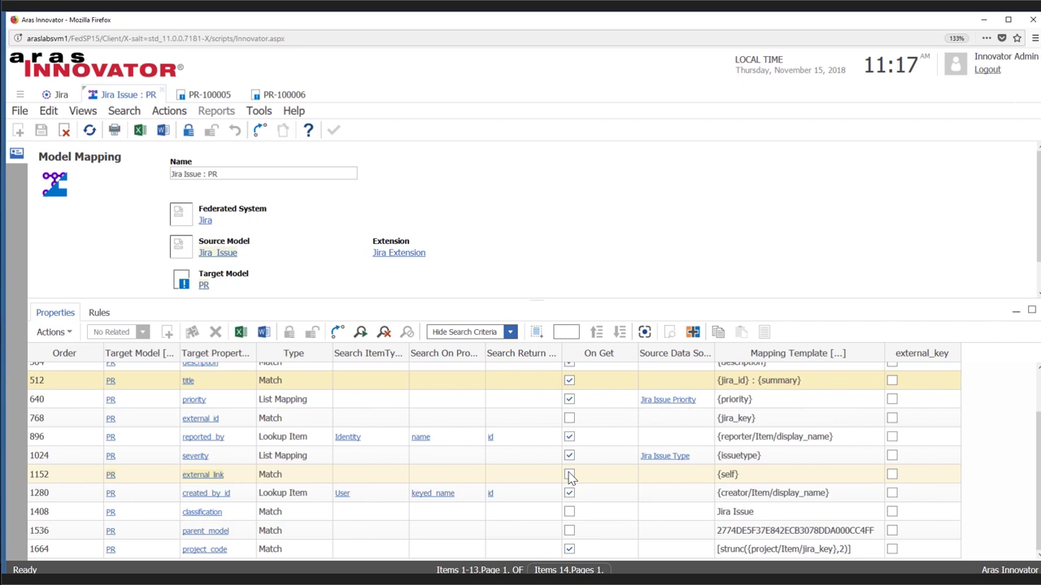
{"action": "scroll", "coordinate": [569, 477], "scroll_direction": "up", "scroll_amount": 2}
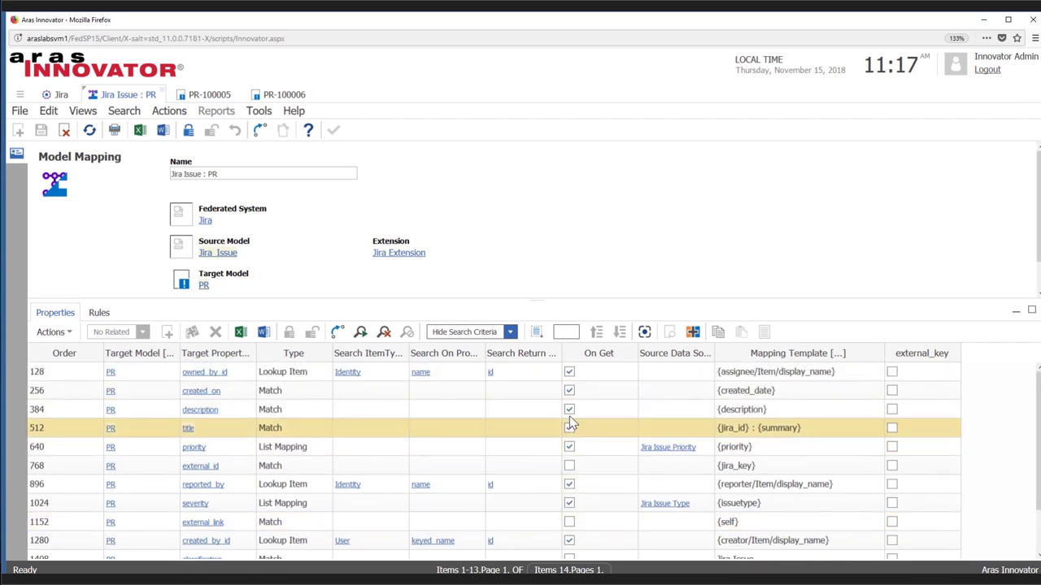
{"action": "left_click", "coordinate": [570, 372]}
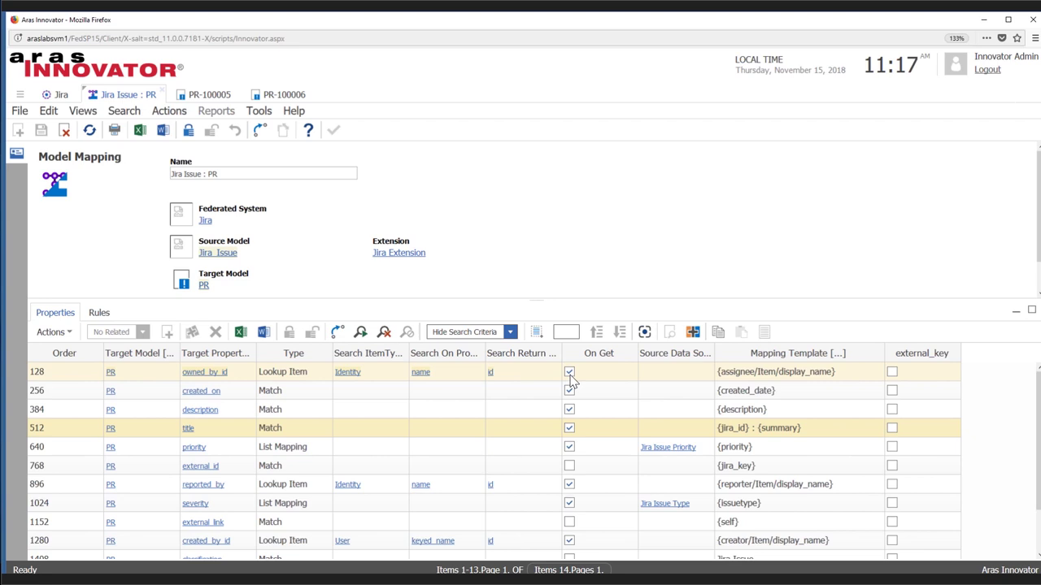
{"action": "left_click", "coordinate": [570, 446]}
{"action": "scroll", "coordinate": [534, 476], "scroll_direction": "down", "scroll_amount": 2}
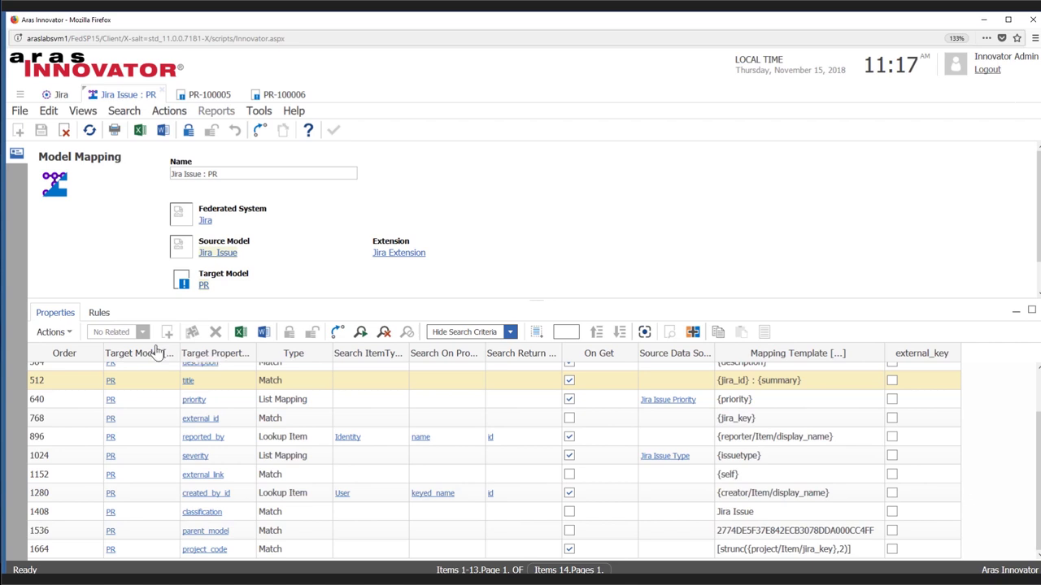
{"action": "left_click", "coordinate": [188, 131]}
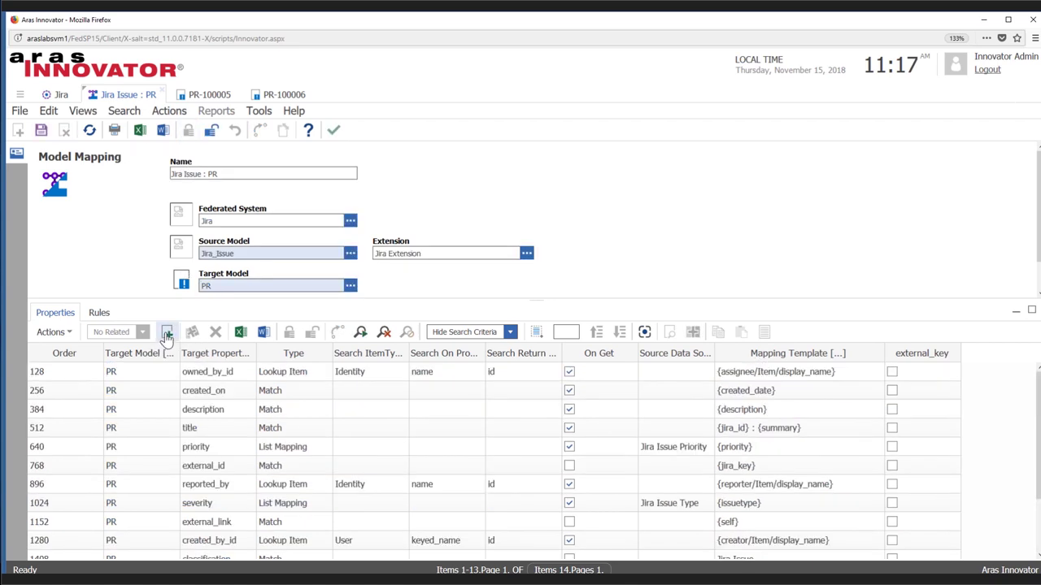
- Add a new property mapping row targeting the PR item_number property
{"action": "left_click", "coordinate": [167, 333]}
{"action": "left_click", "coordinate": [216, 550]}
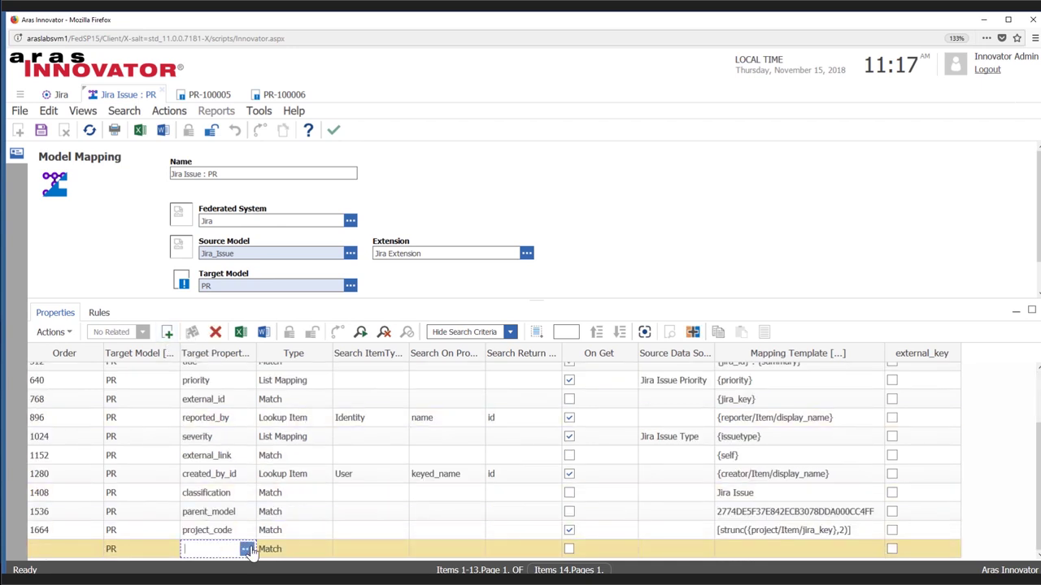
{"action": "left_click", "coordinate": [245, 550]}
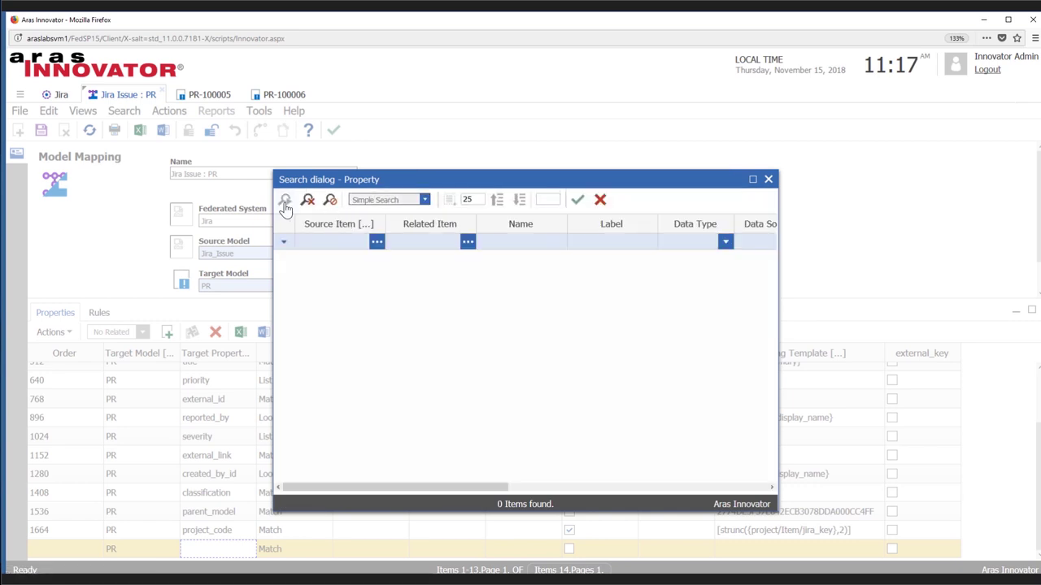
{"action": "left_click", "coordinate": [284, 204]}
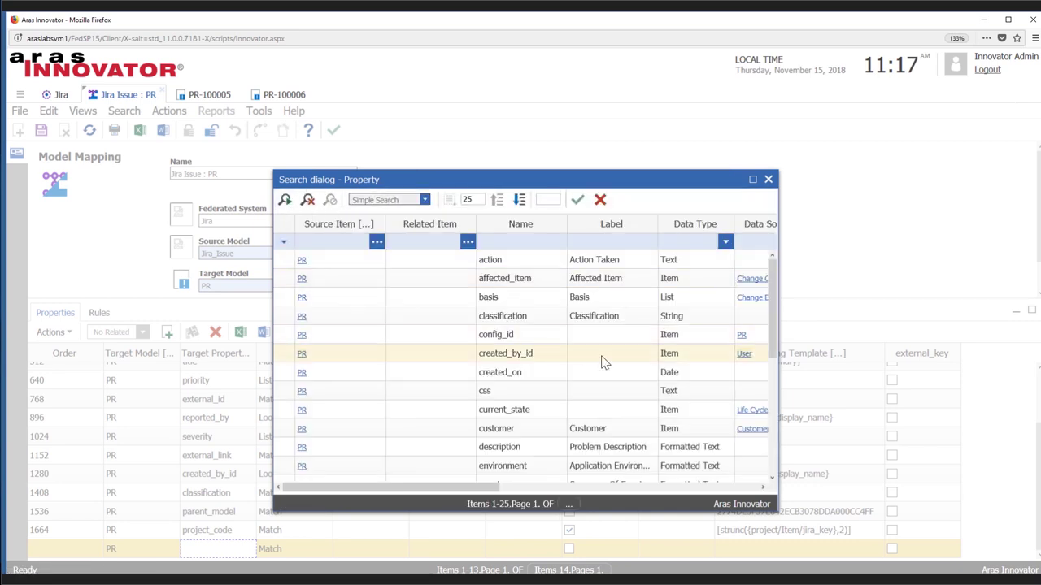
{"action": "left_click", "coordinate": [555, 342]}
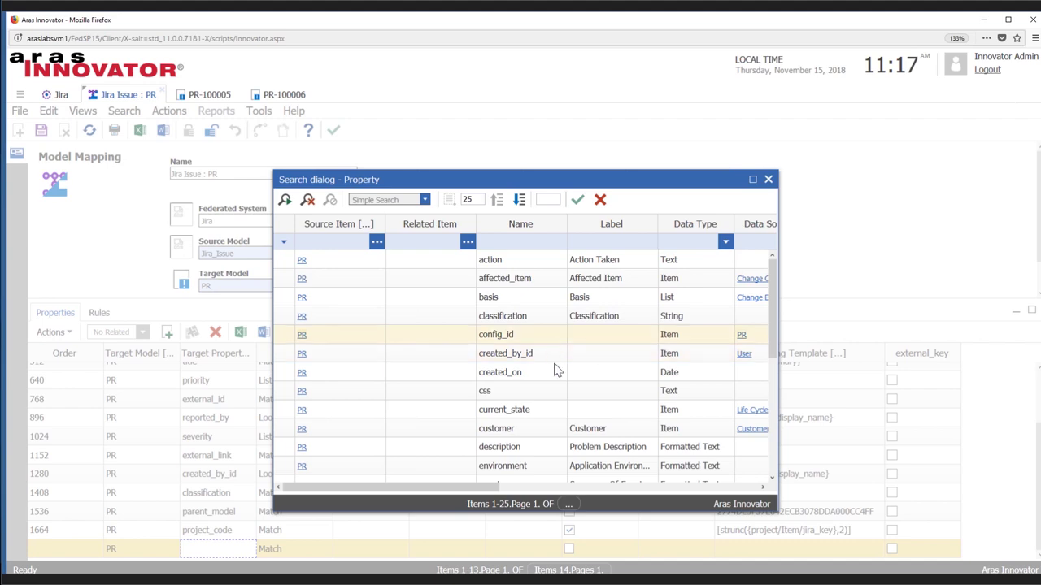
{"action": "scroll", "coordinate": [555, 370], "scroll_direction": "down", "scroll_amount": 4}
{"action": "left_click", "coordinate": [509, 401]}
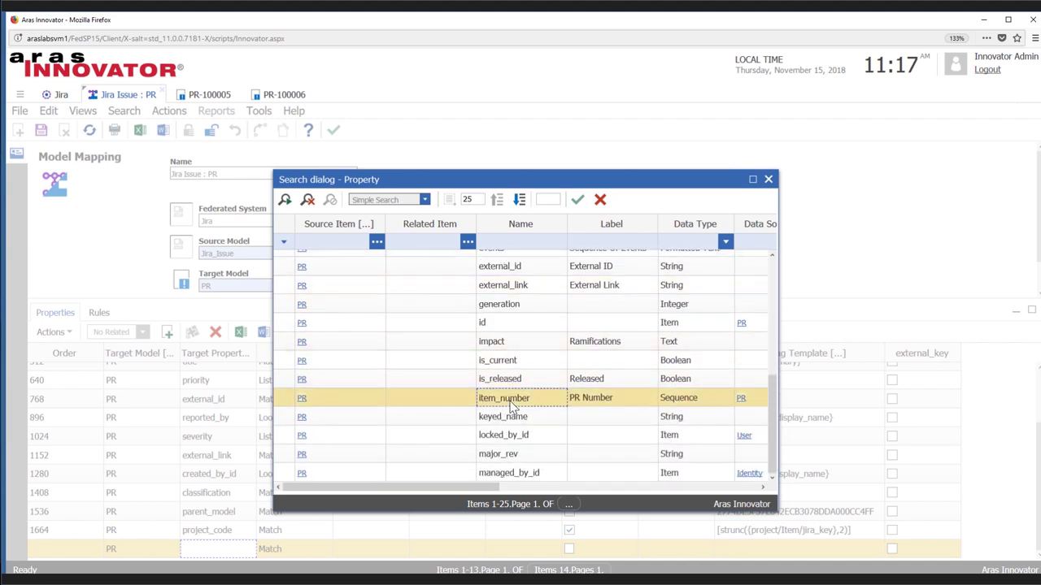
{"action": "left_click", "coordinate": [578, 199]}
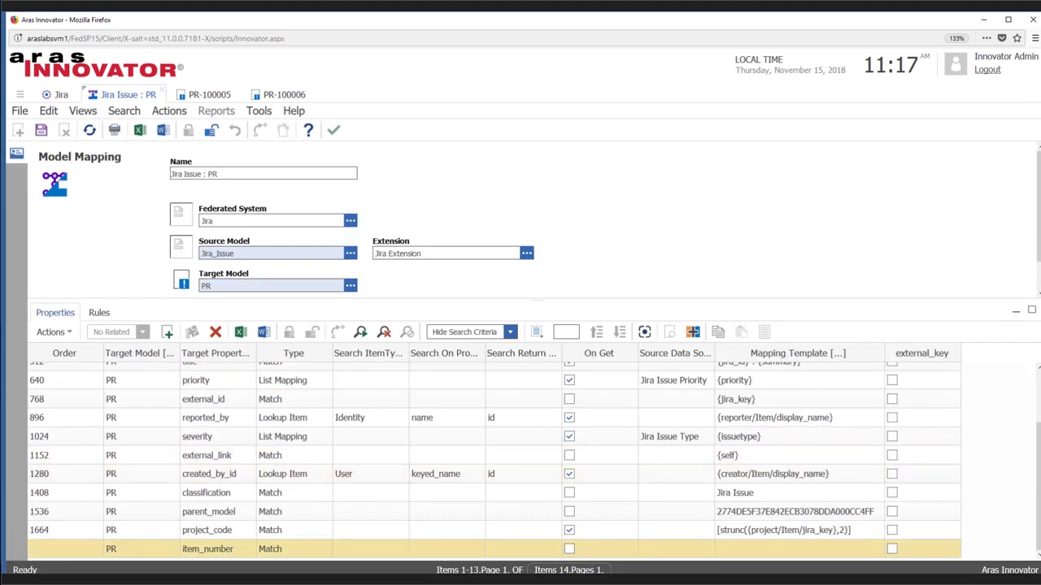
- Give the item_number mapping the template {jira_id} and save the model mapping
{"action": "left_click", "coordinate": [748, 553]}
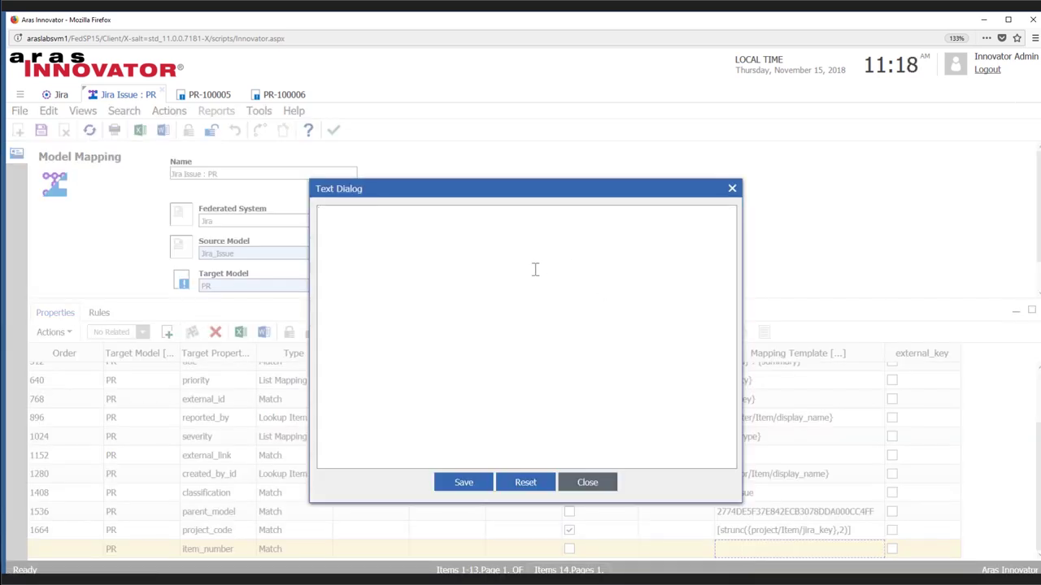
{"action": "type", "text": "{Jira_id}"}
{"action": "left_click", "coordinate": [463, 483]}
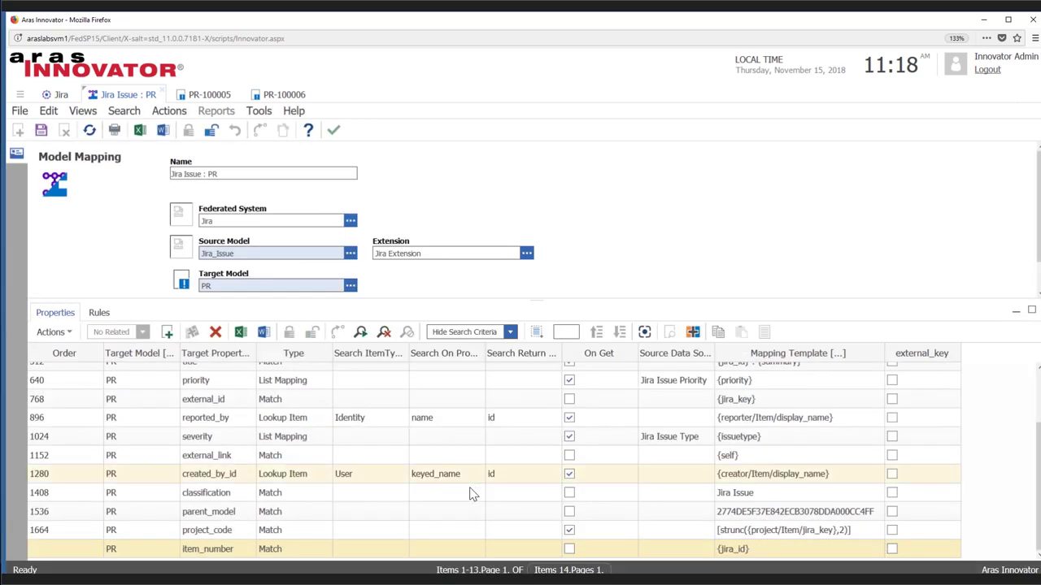
{"action": "left_click", "coordinate": [41, 130]}
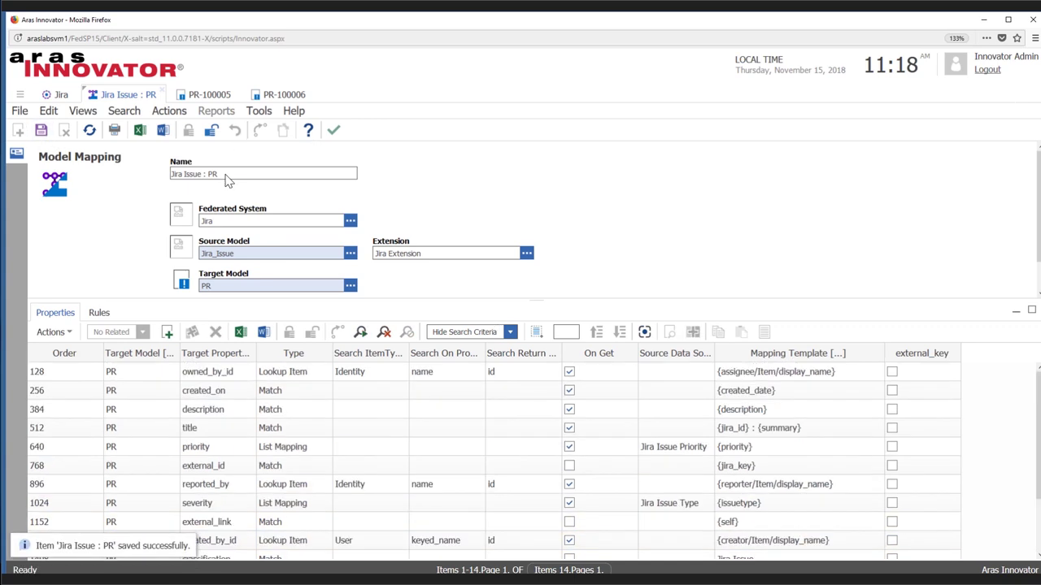
- Close the PR-100006 and PR-100005 tabs and return to the PRs list
{"action": "left_click", "coordinate": [313, 91]}
{"action": "left_click", "coordinate": [237, 91]}
{"action": "left_click", "coordinate": [20, 96]}
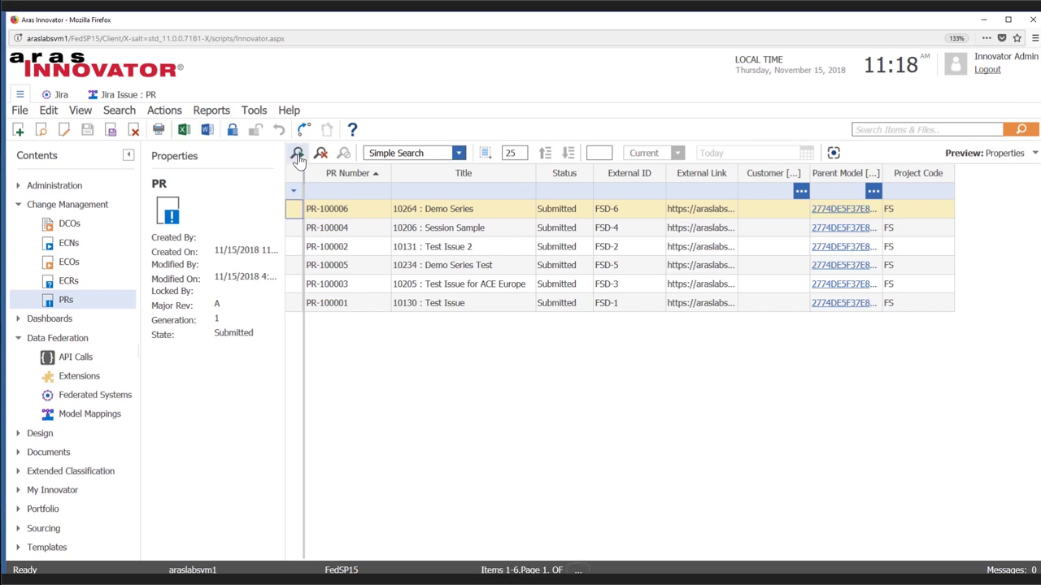
- Enable On Get for the item_number mapping, save it, and return to the PRs list
{"action": "left_click", "coordinate": [120, 96]}
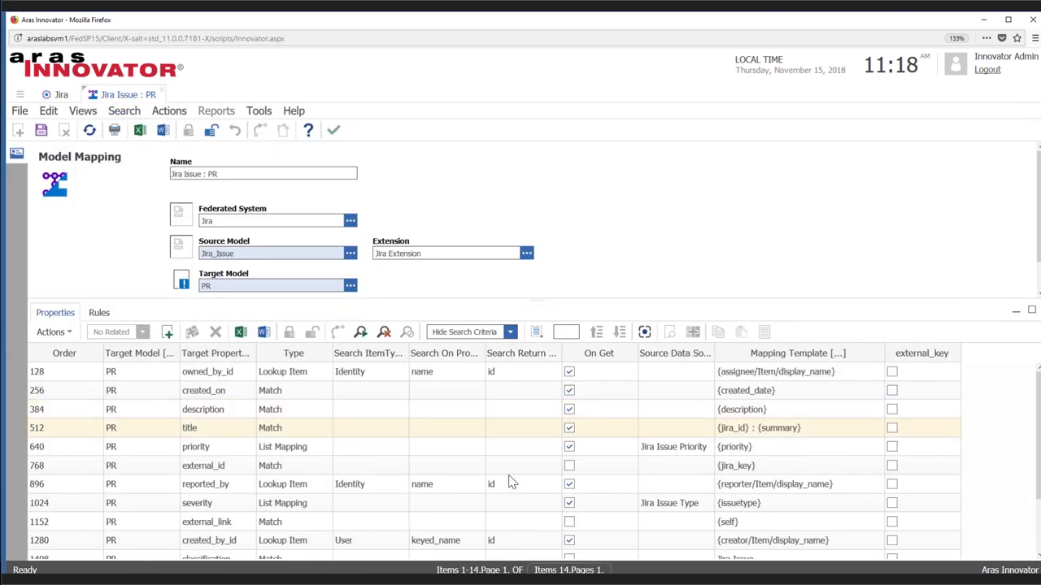
{"action": "scroll", "coordinate": [490, 482], "scroll_direction": "down", "scroll_amount": 2}
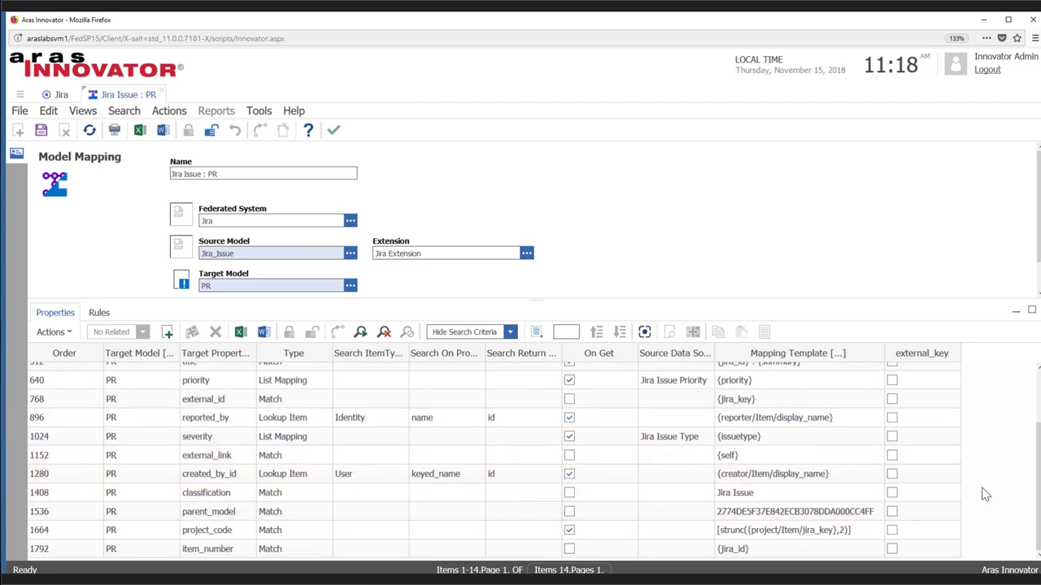
{"action": "left_click", "coordinate": [574, 551]}
{"action": "left_click", "coordinate": [569, 550]}
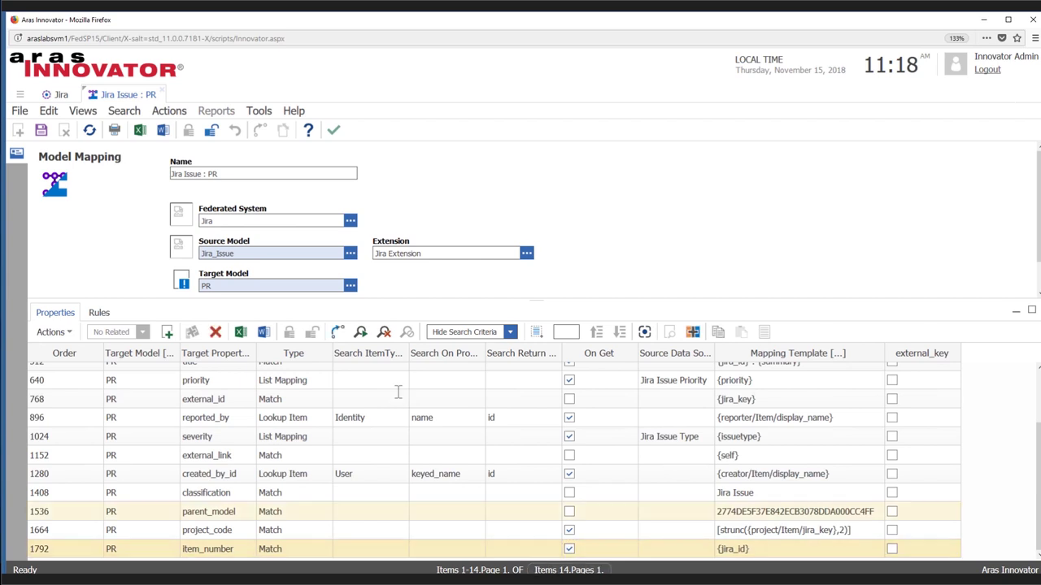
{"action": "left_click", "coordinate": [39, 131]}
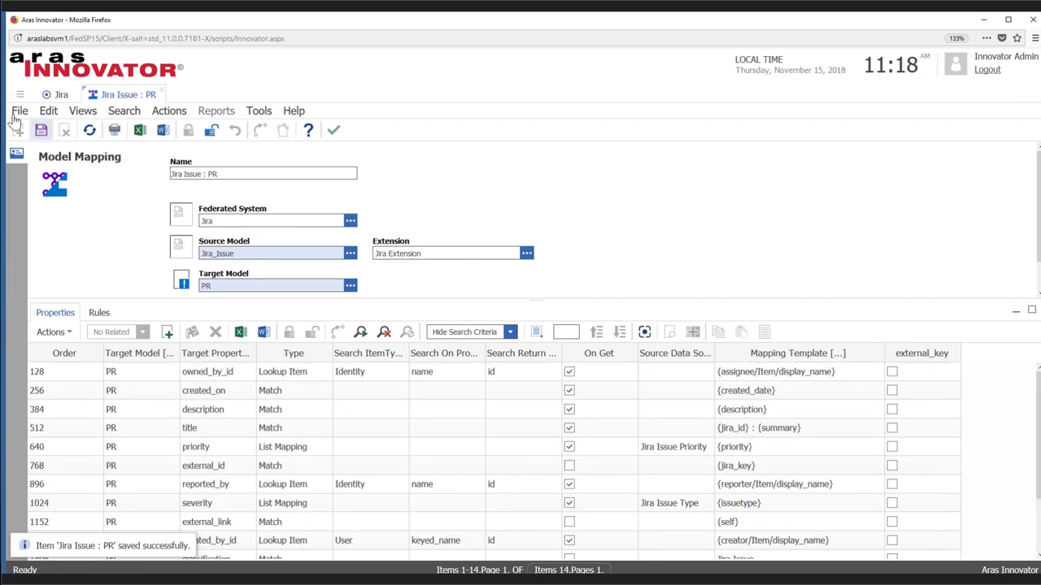
{"action": "left_click", "coordinate": [20, 96]}
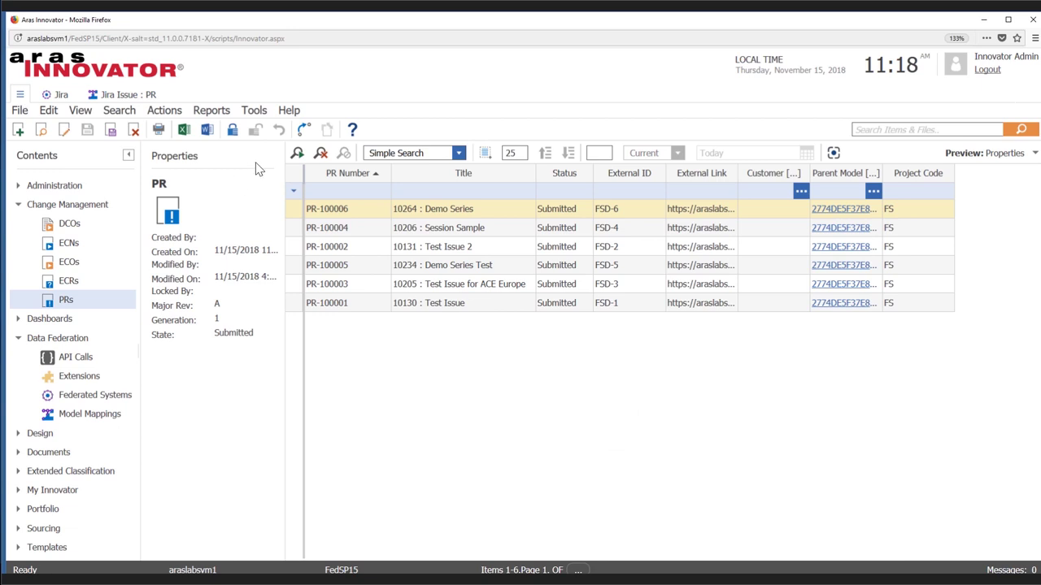
- Rerun the PRs search, confirm Jira ids like 10264 and 10130 now appear as PR numbers
{"action": "left_click", "coordinate": [298, 154]}
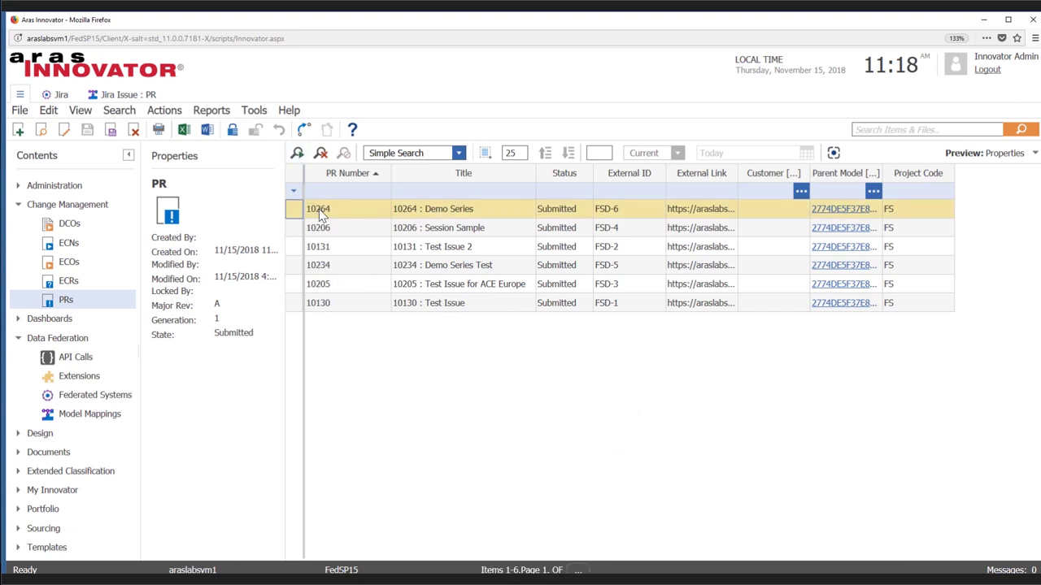
{"action": "left_click", "coordinate": [327, 304]}
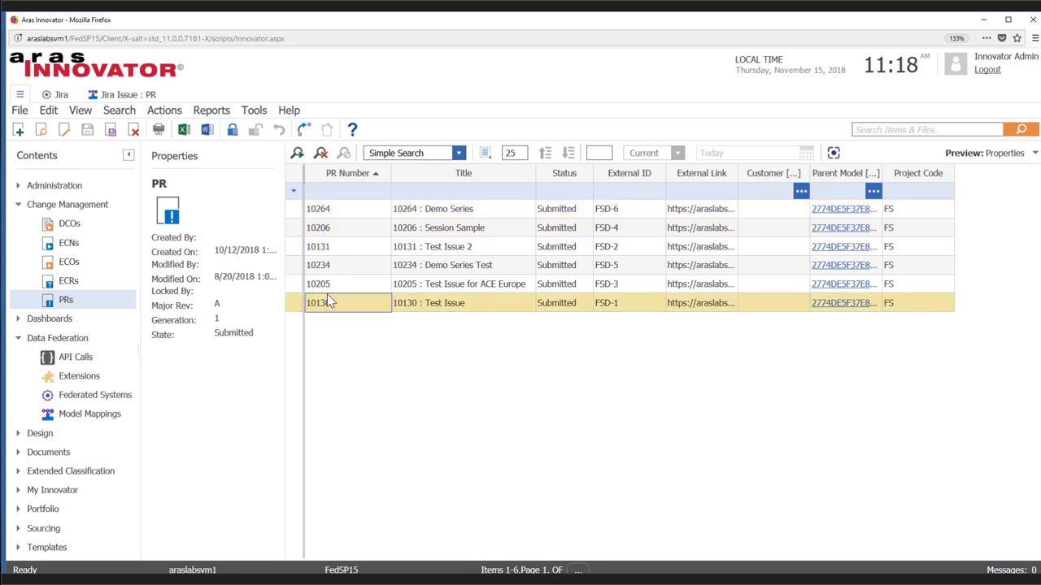
{"action": "left_click", "coordinate": [130, 95]}
{"action": "scroll", "coordinate": [366, 486], "scroll_direction": "down", "scroll_amount": 2}
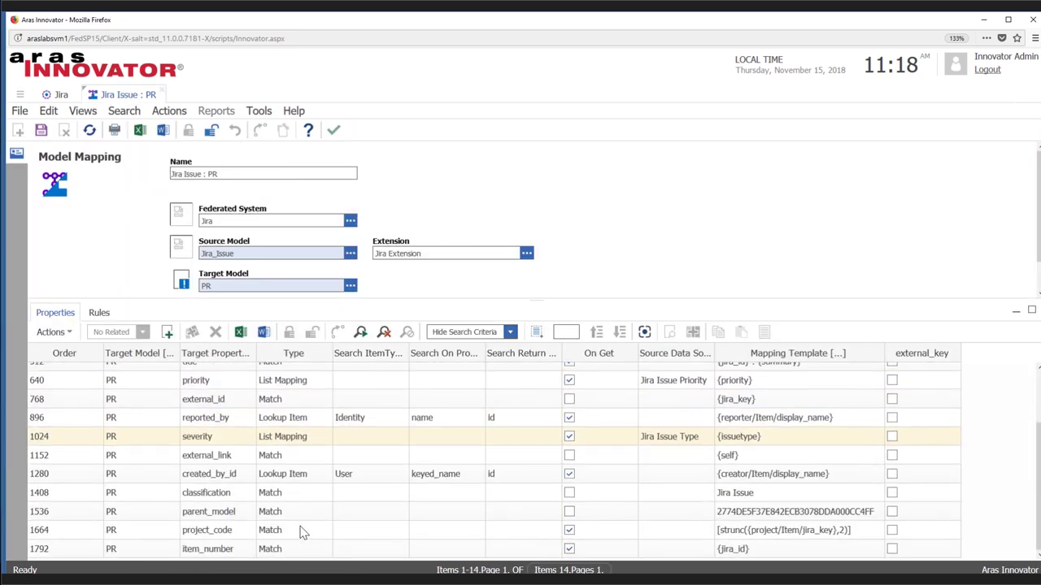
- Delete the item_number mapping row, save, and confirm PRs are numbered PR-100001 to PR-100006 again
{"action": "left_click", "coordinate": [224, 549]}
{"action": "left_click", "coordinate": [215, 332]}
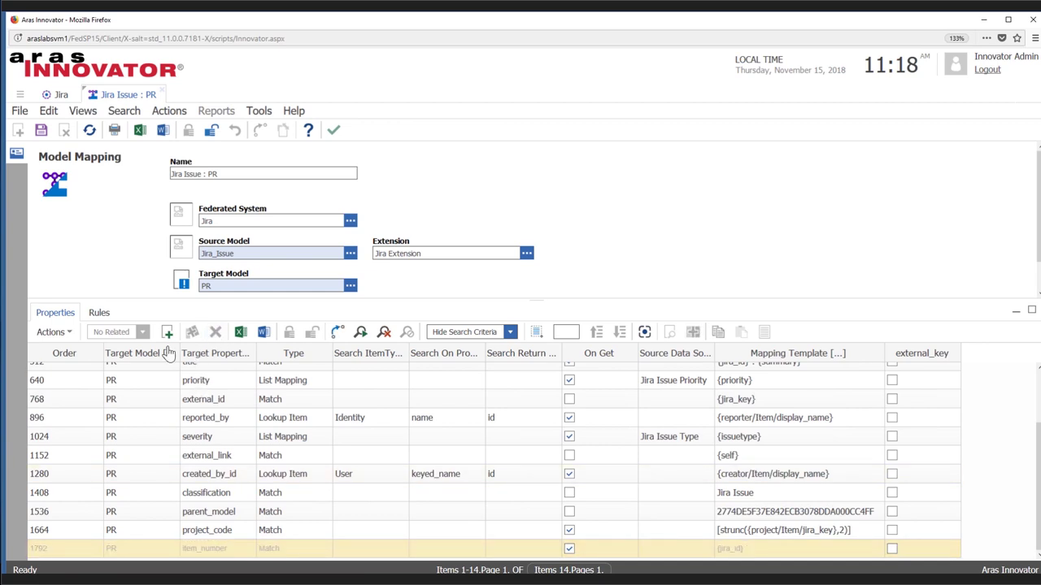
{"action": "left_click", "coordinate": [41, 132]}
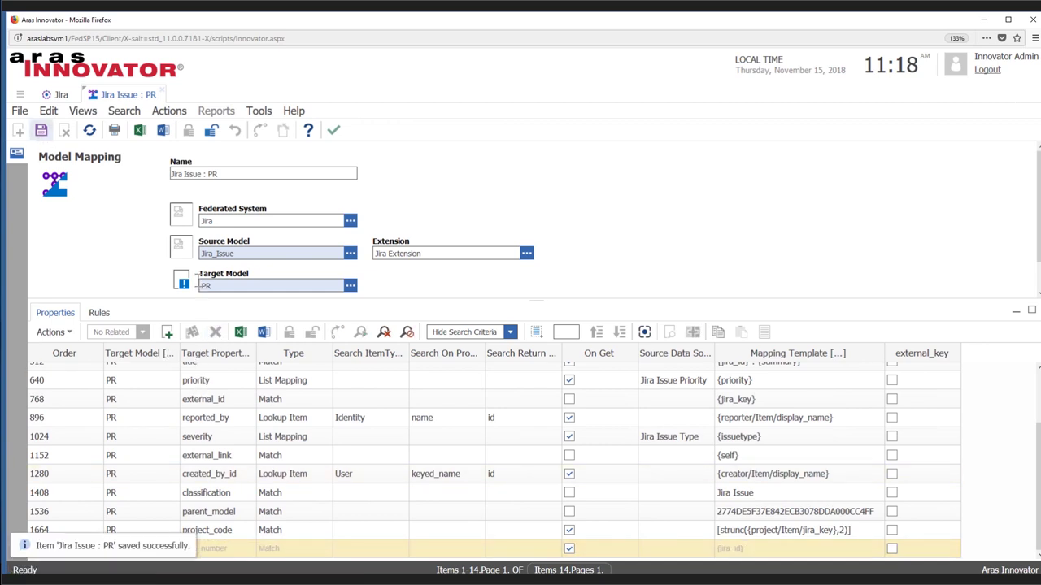
{"action": "left_click", "coordinate": [41, 132]}
{"action": "left_click", "coordinate": [19, 95]}
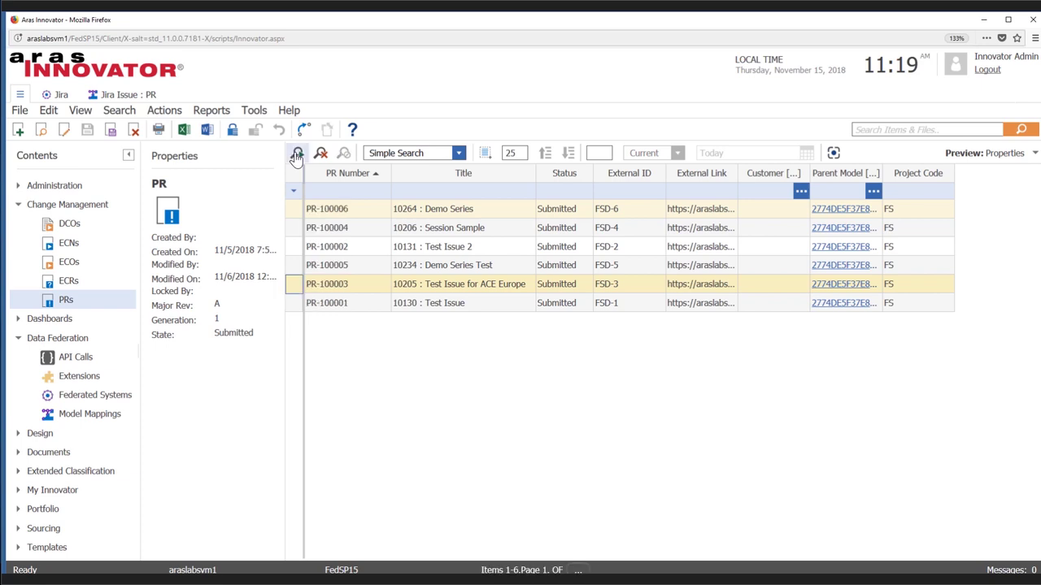
{"action": "left_click", "coordinate": [116, 97]}
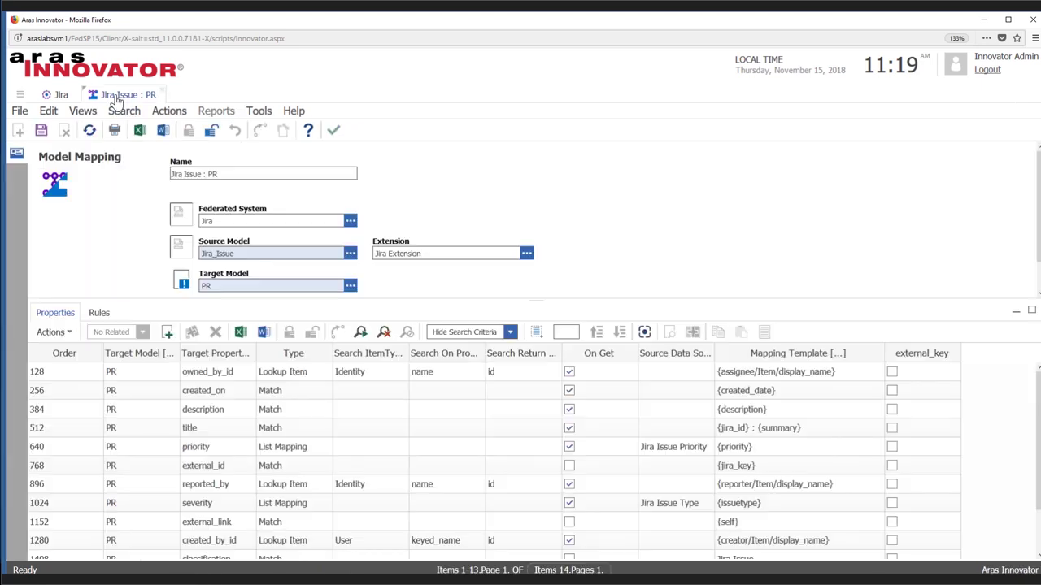
- From the mapping's Rules tab, view the 'Create PR for new Jira Issue' rule
{"action": "left_click", "coordinate": [99, 315]}
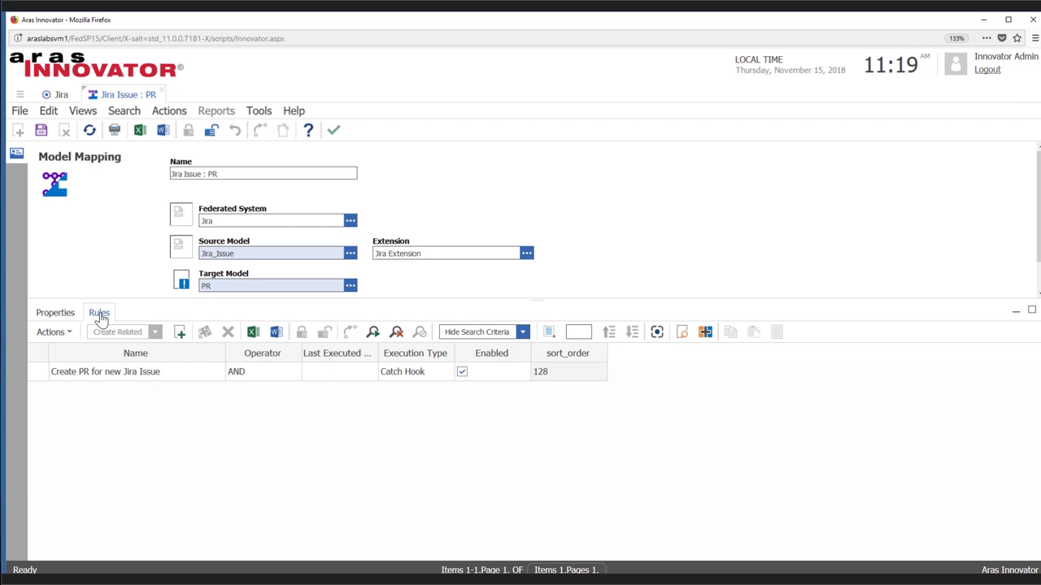
{"action": "right_click", "coordinate": [126, 380]}
{"action": "left_click", "coordinate": [134, 387]}
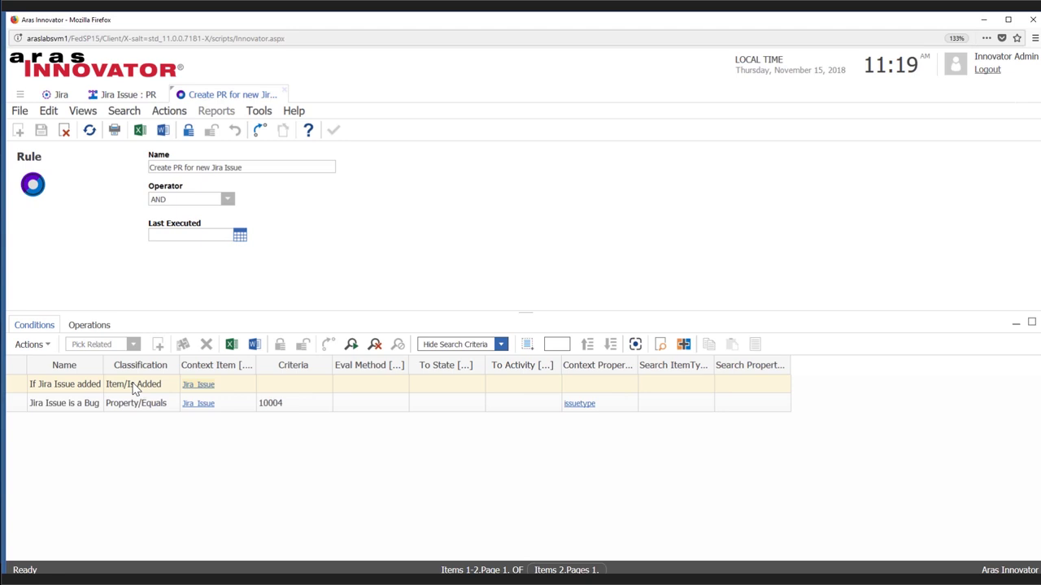
- Widen the conditions Name column and review 'If Jira Issue added' and 'Jira Issue is a Bug'
{"action": "left_click_drag", "start_coordinate": [104, 365], "coordinate": [143, 367]}
{"action": "left_click", "coordinate": [136, 388]}
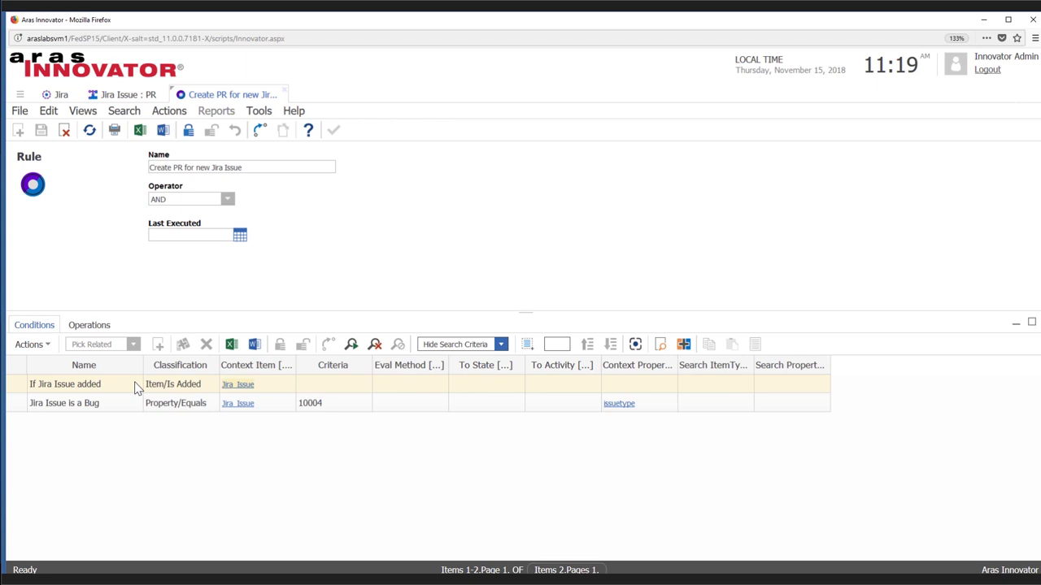
{"action": "left_click", "coordinate": [132, 406]}
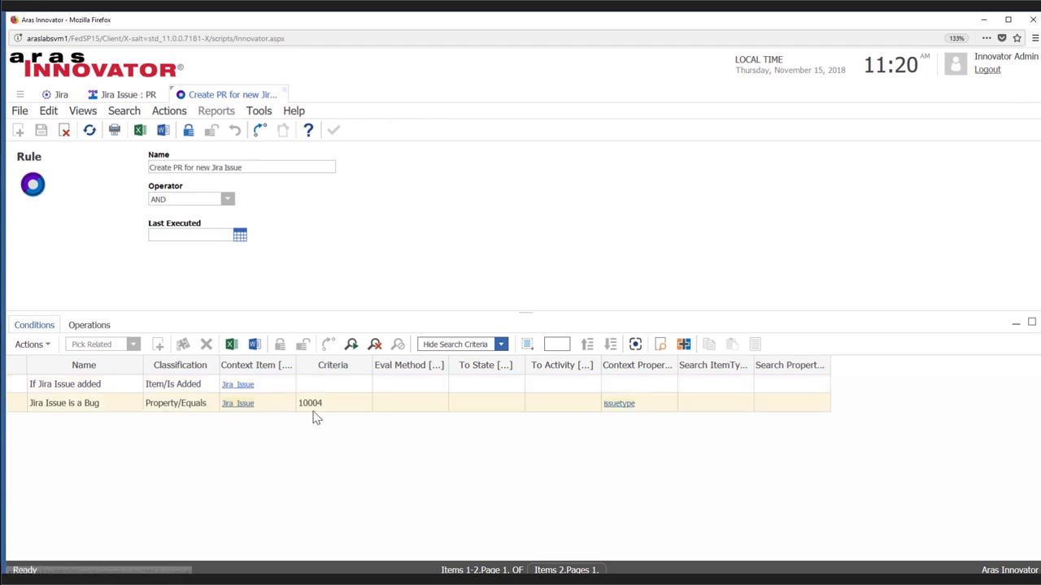
- Review the rule's 'Create a new PR' operation, then go back to the Jira Issue : PR mapping
{"action": "left_click", "coordinate": [86, 329]}
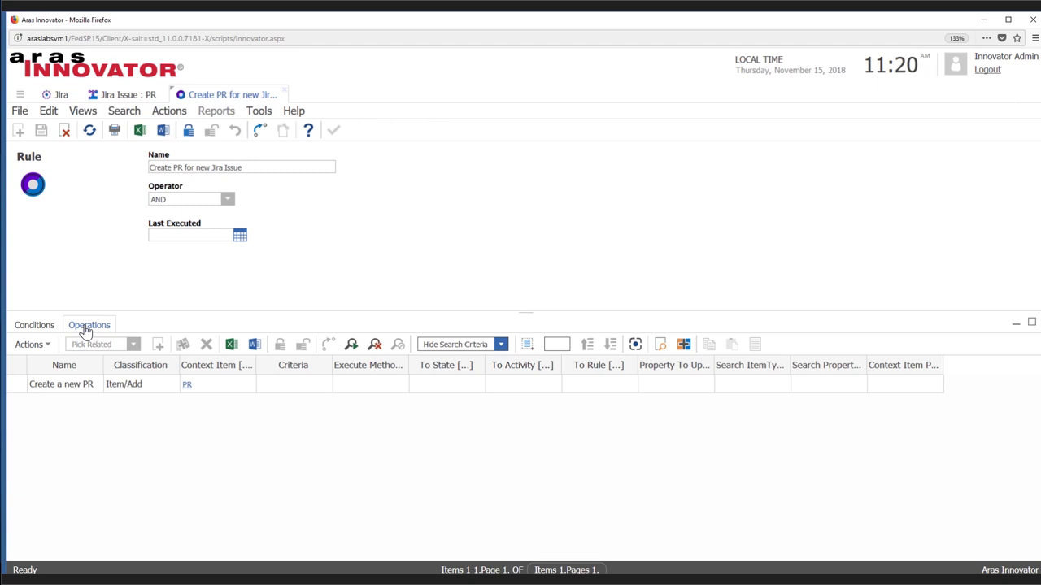
{"action": "left_click", "coordinate": [103, 389]}
{"action": "left_click", "coordinate": [134, 95]}
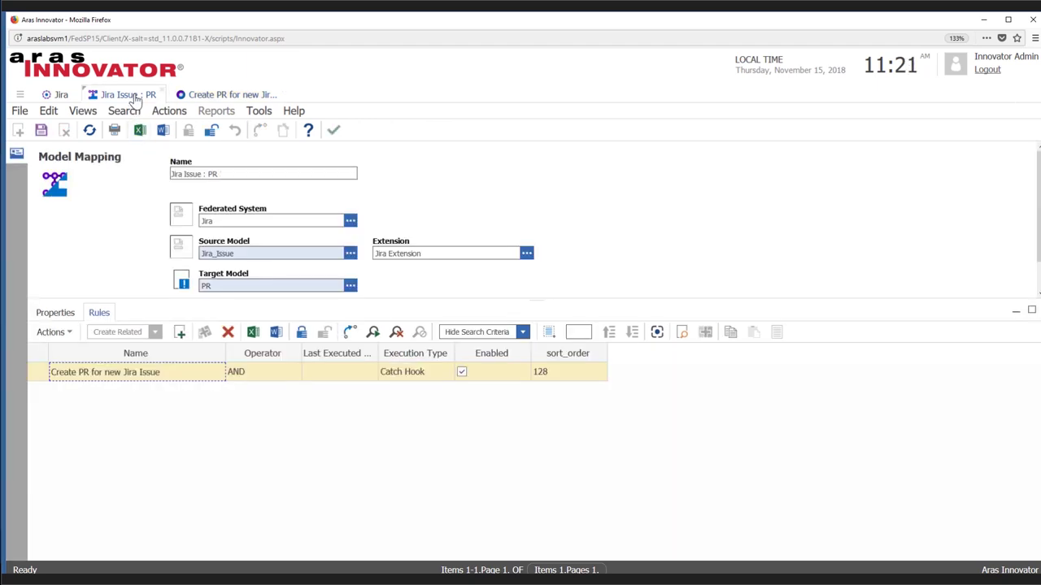